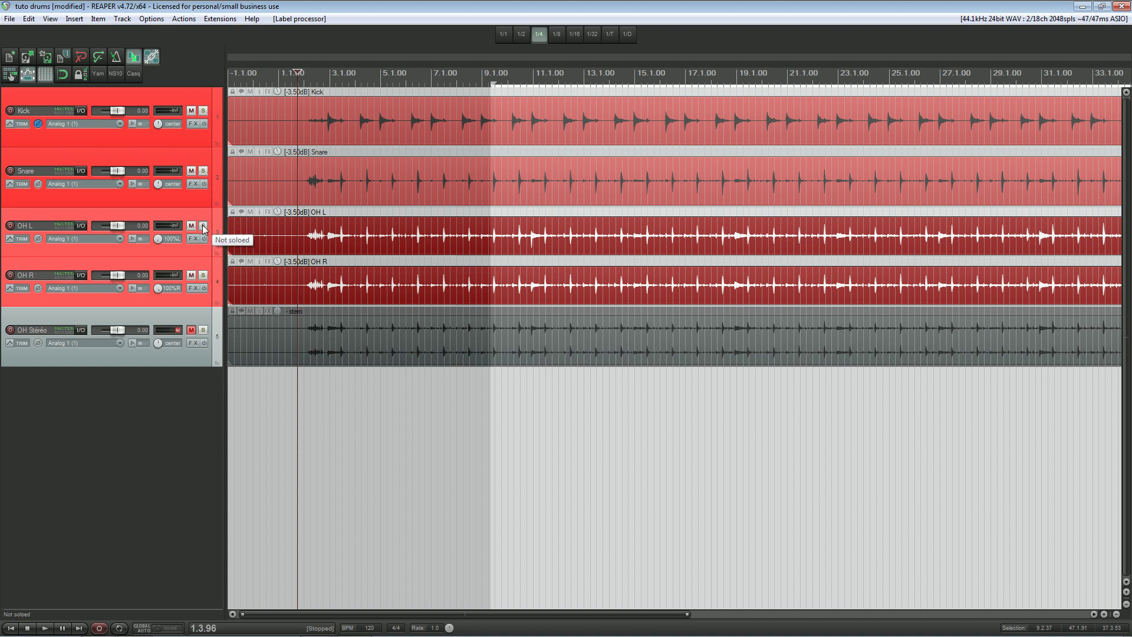
Step: Solo the OH L and OH R tracks and play them back from just before the first drum hit
drag(203, 226, 206, 285)
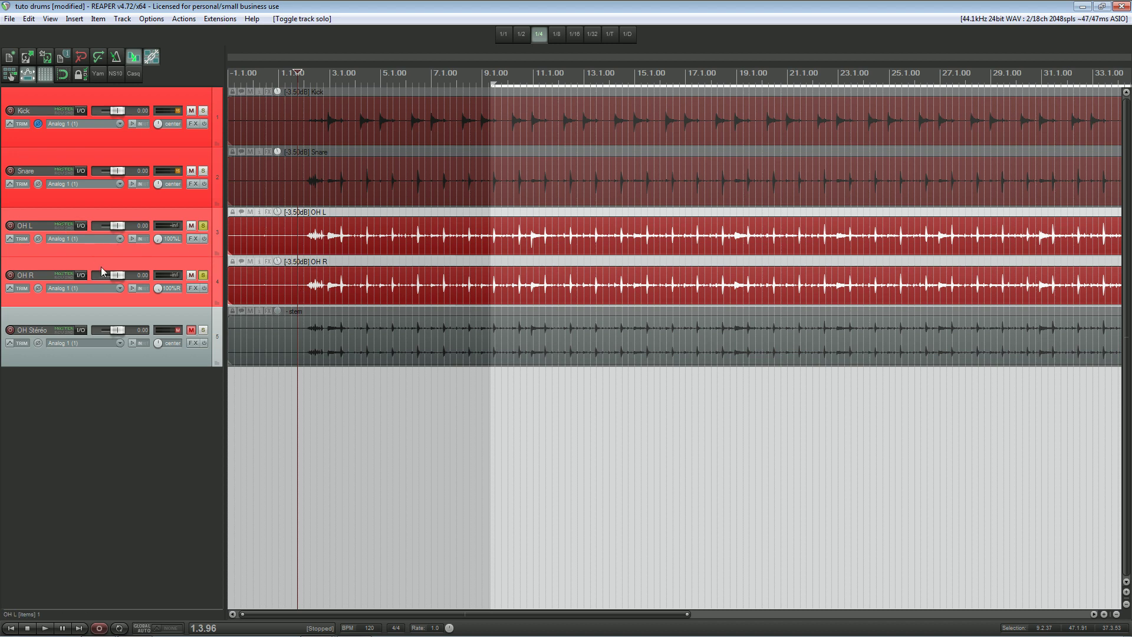
click(303, 442)
key(space)
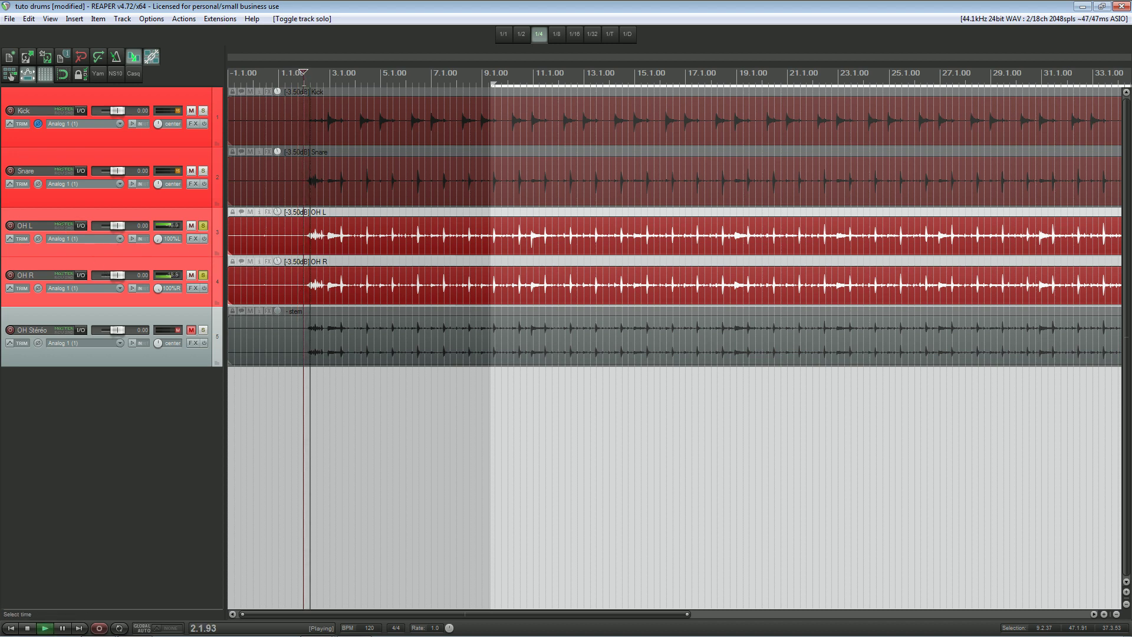
key(space)
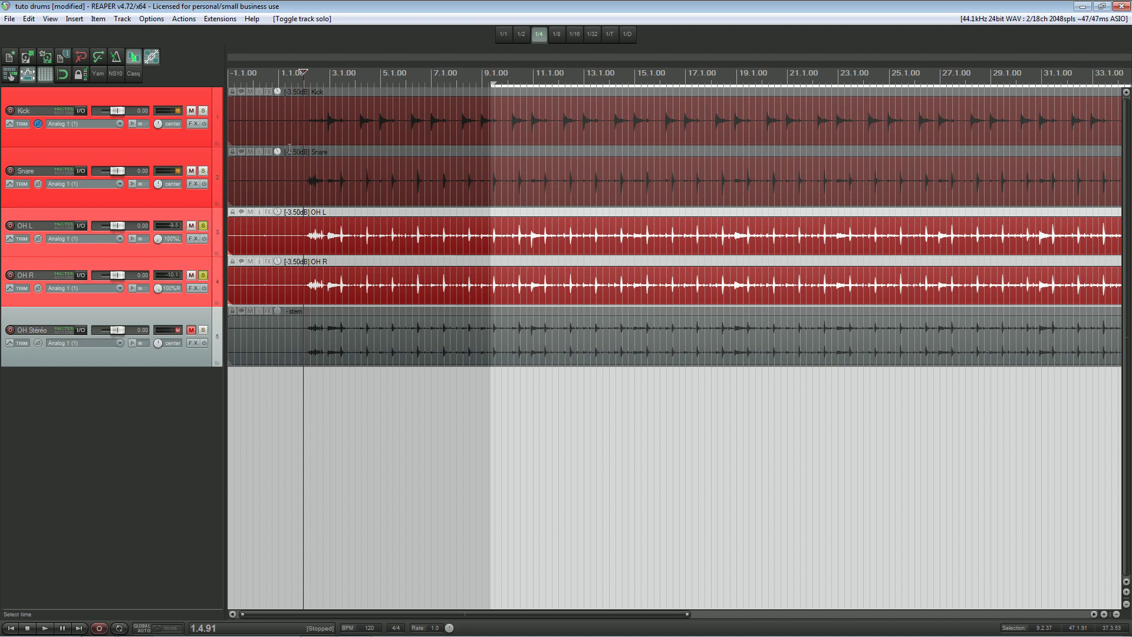
key(space)
key(space)
Step: Insert a new track between Snare and OH L and make it the folder parent of OH L and OH R
double_click(176, 405)
drag(176, 372, 174, 222)
click(186, 268)
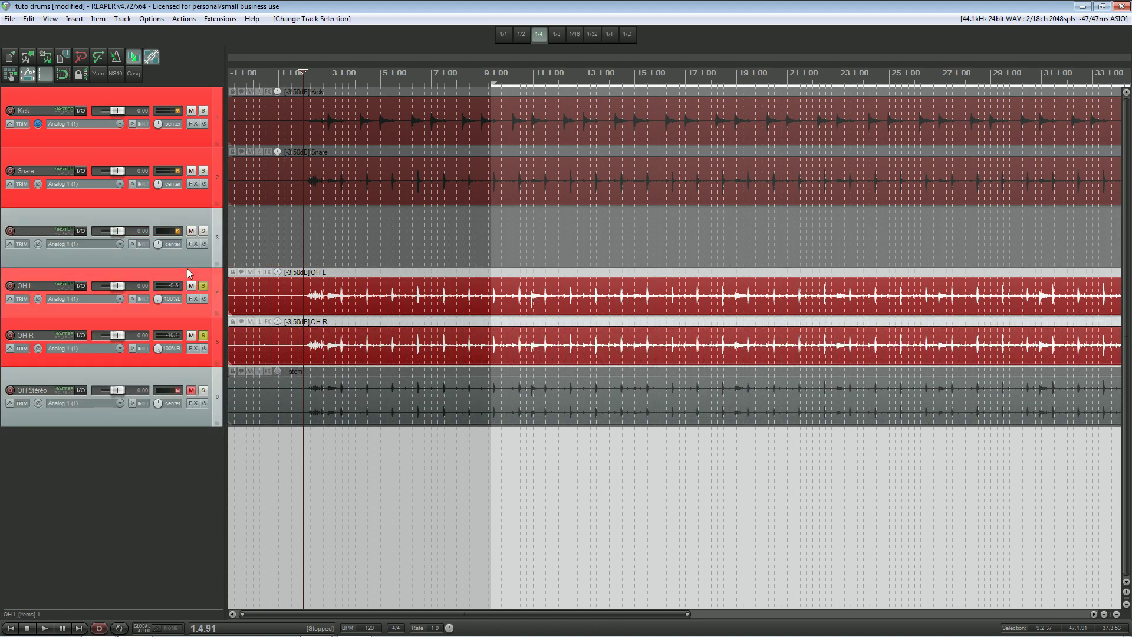
click(178, 321)
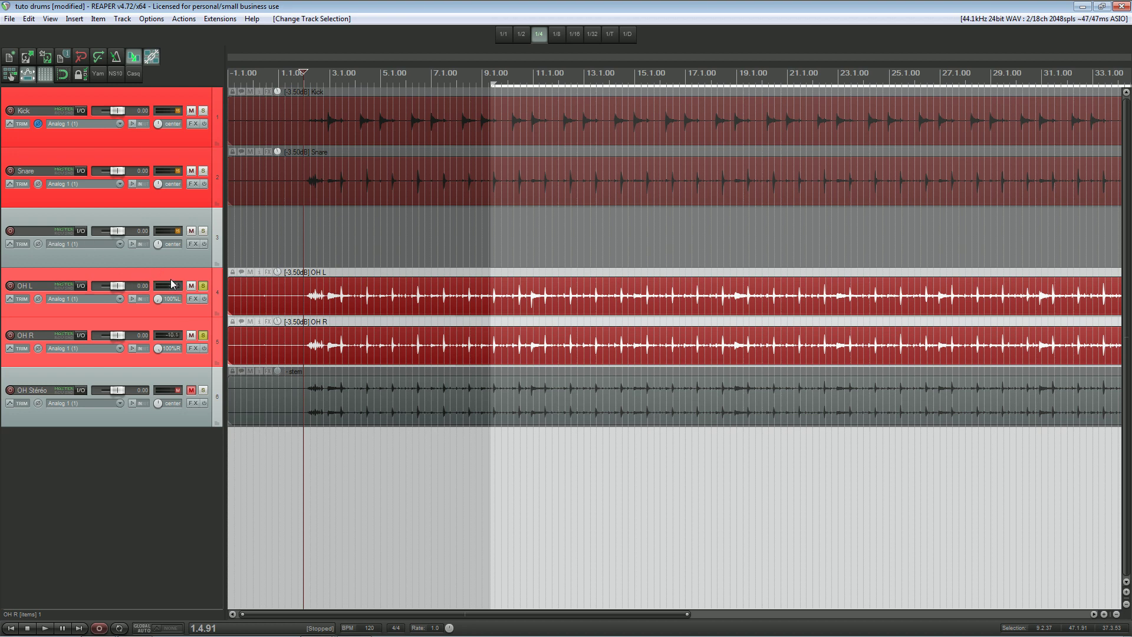
drag(171, 279, 172, 269)
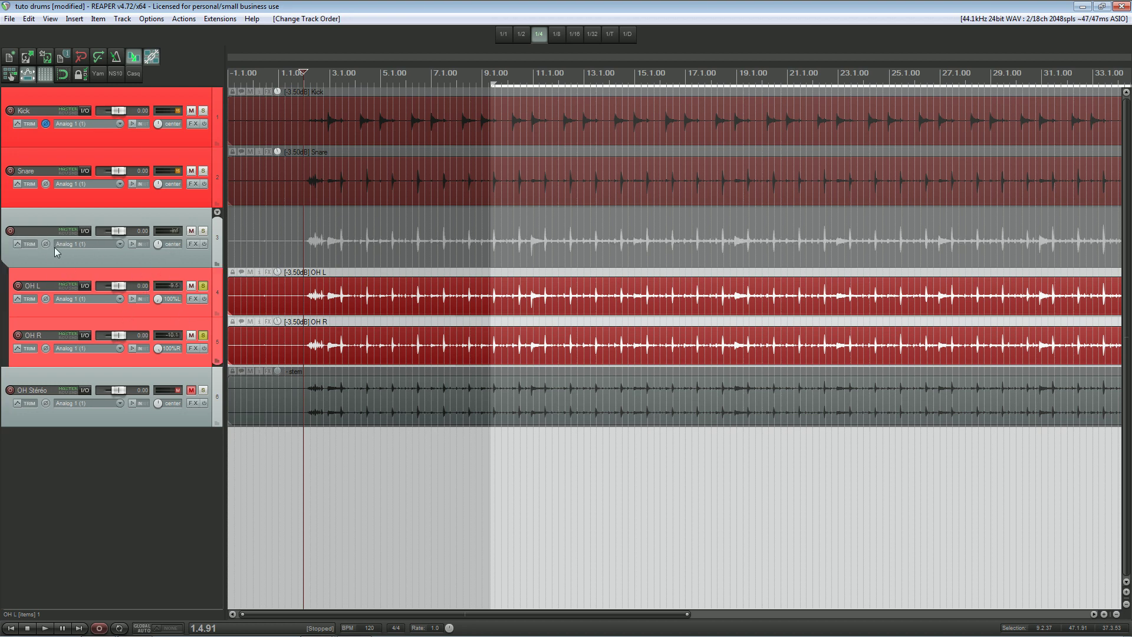
Step: Solo the folder track instead of OH L and OH R, and play back the combined overheads
click(203, 231)
click(203, 285)
click(202, 335)
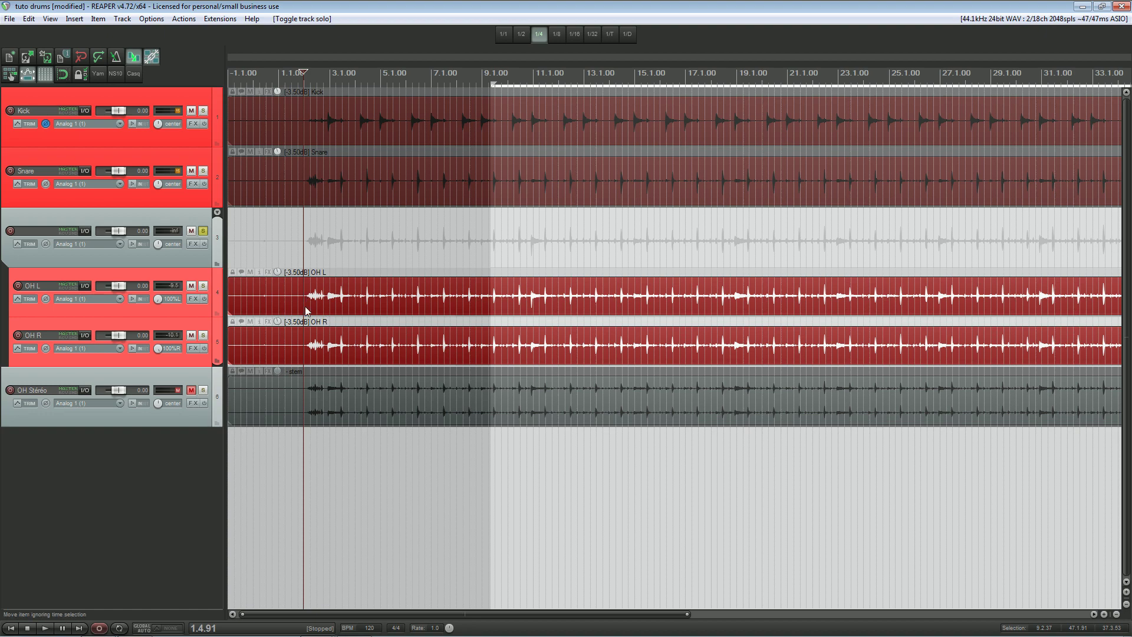
key(space)
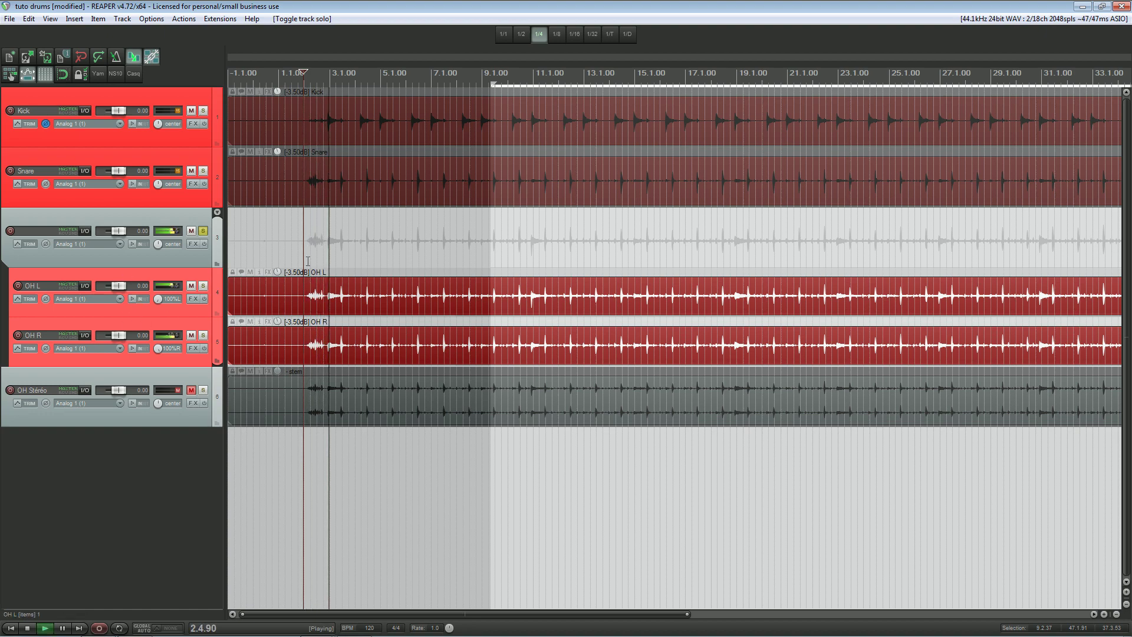
key(space)
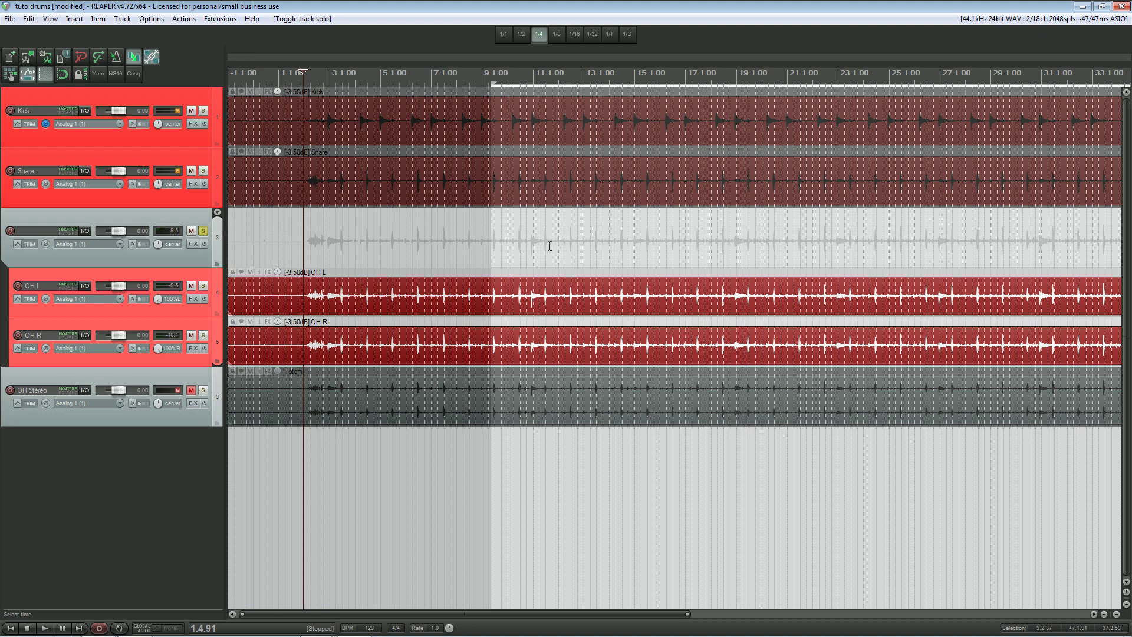
Step: Render the unnamed overhead folder track to a stereo stem track with the originals muted
scroll(550, 246, down, 2)
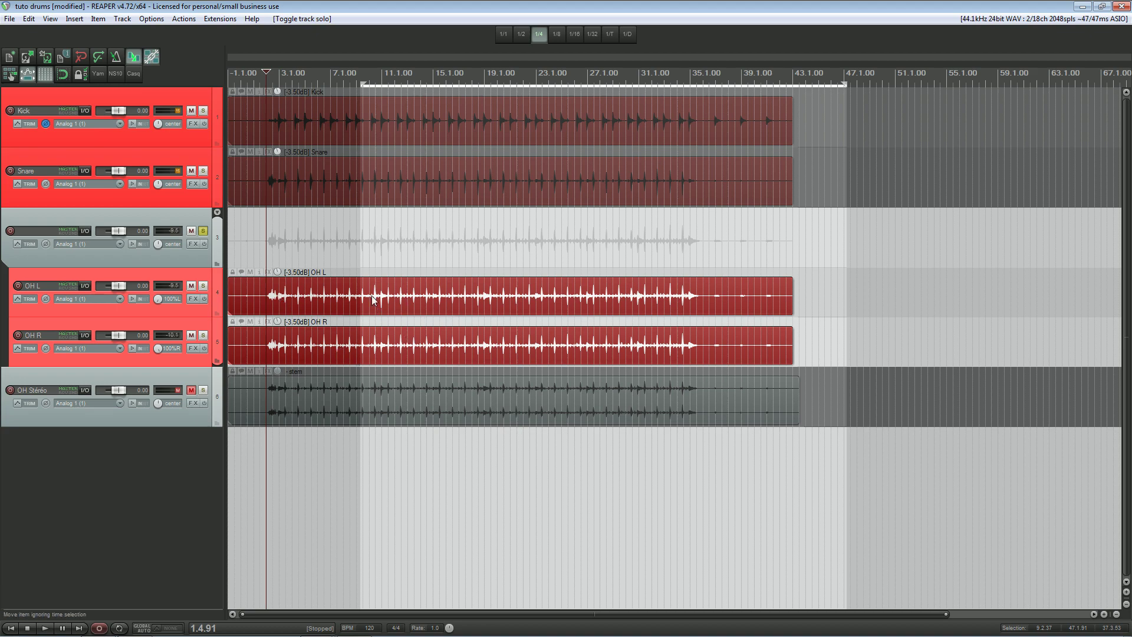
right_click(219, 235)
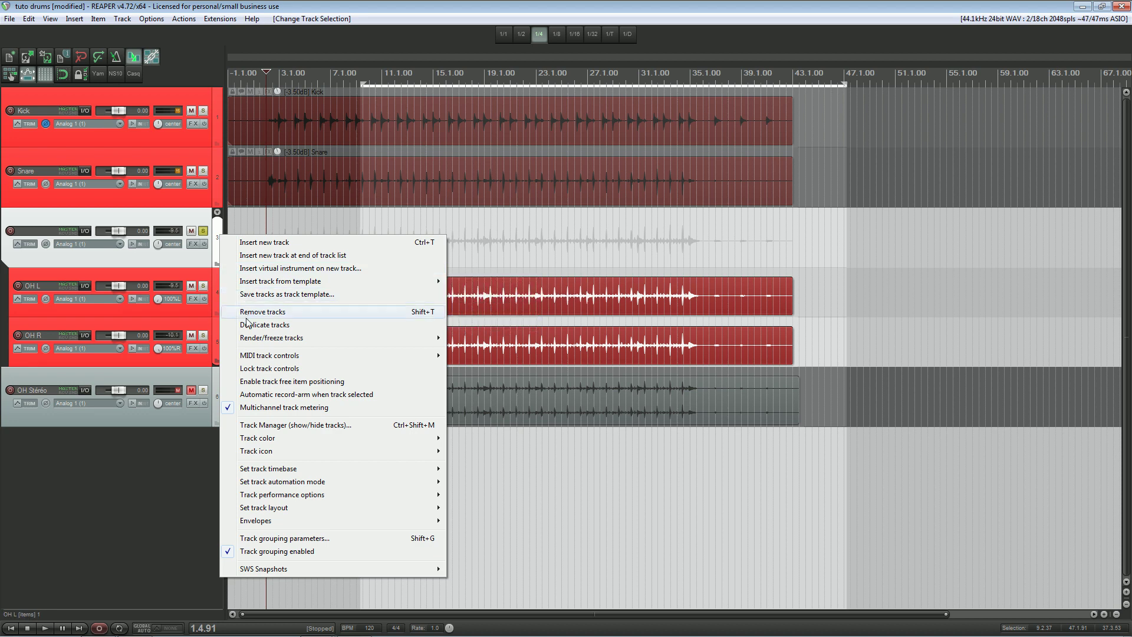
mouse_move(270, 339)
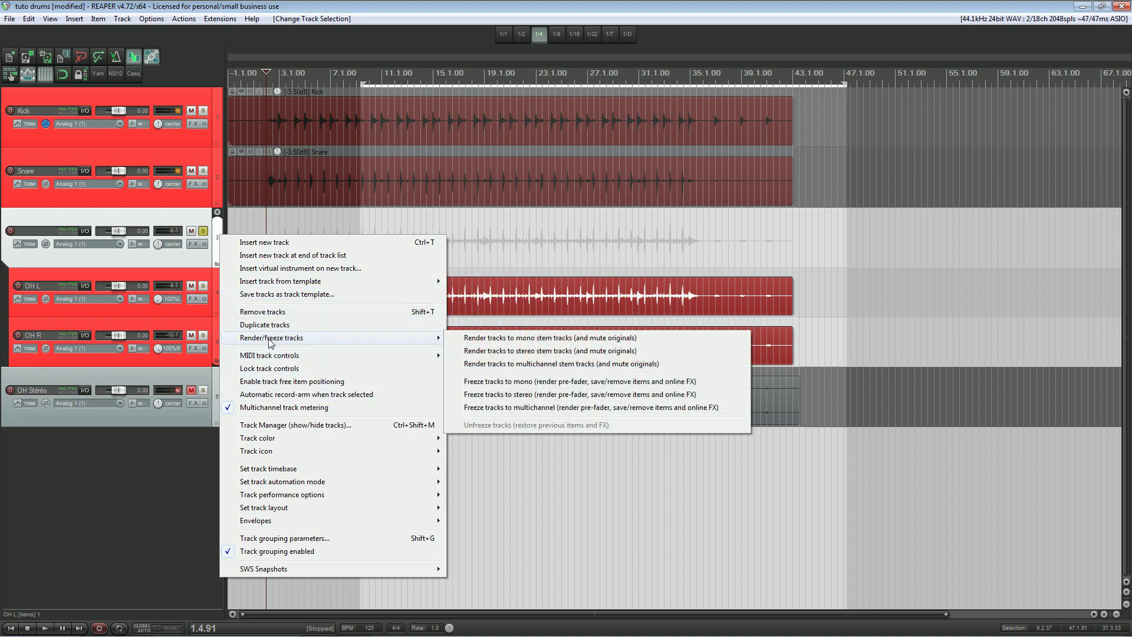
click(505, 351)
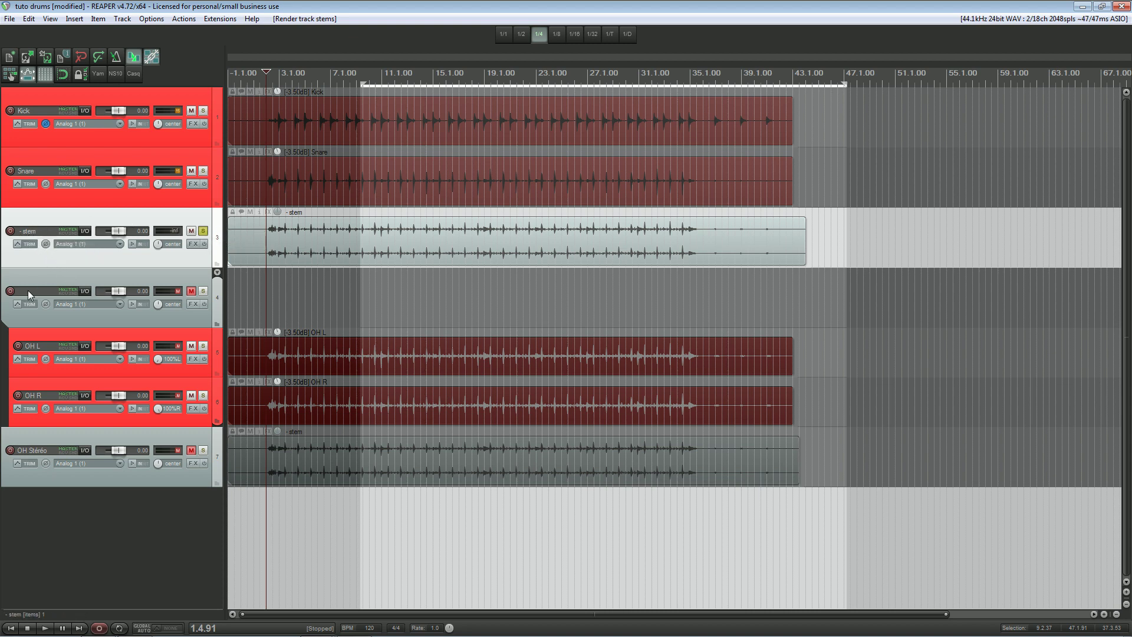
Step: Rename the rendered stem track as OH
double_click(24, 231)
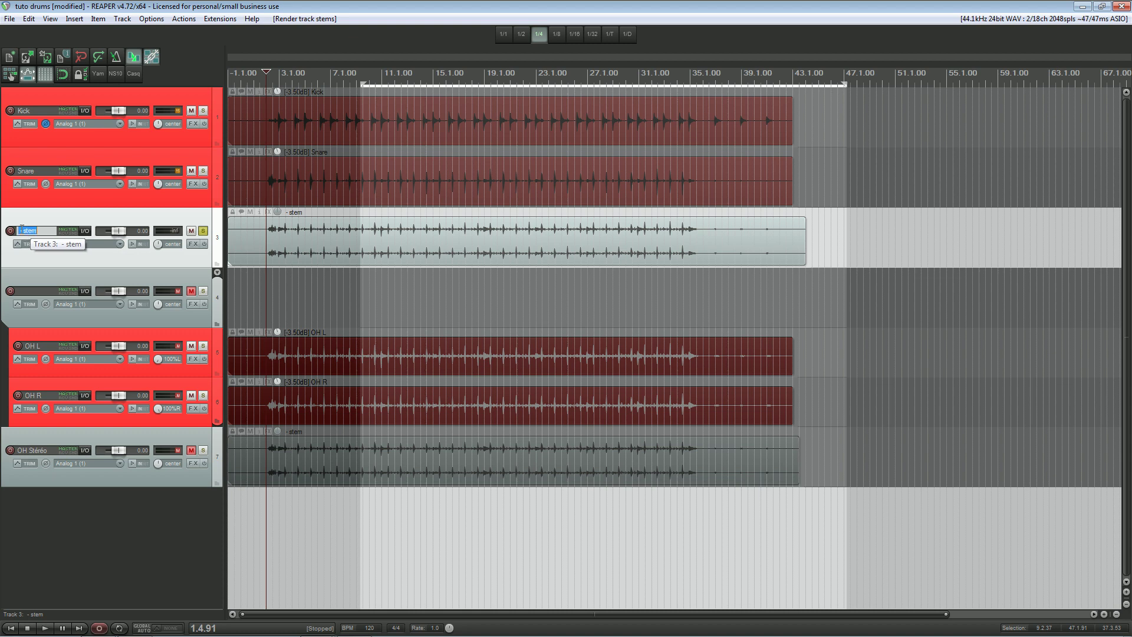
text(O)
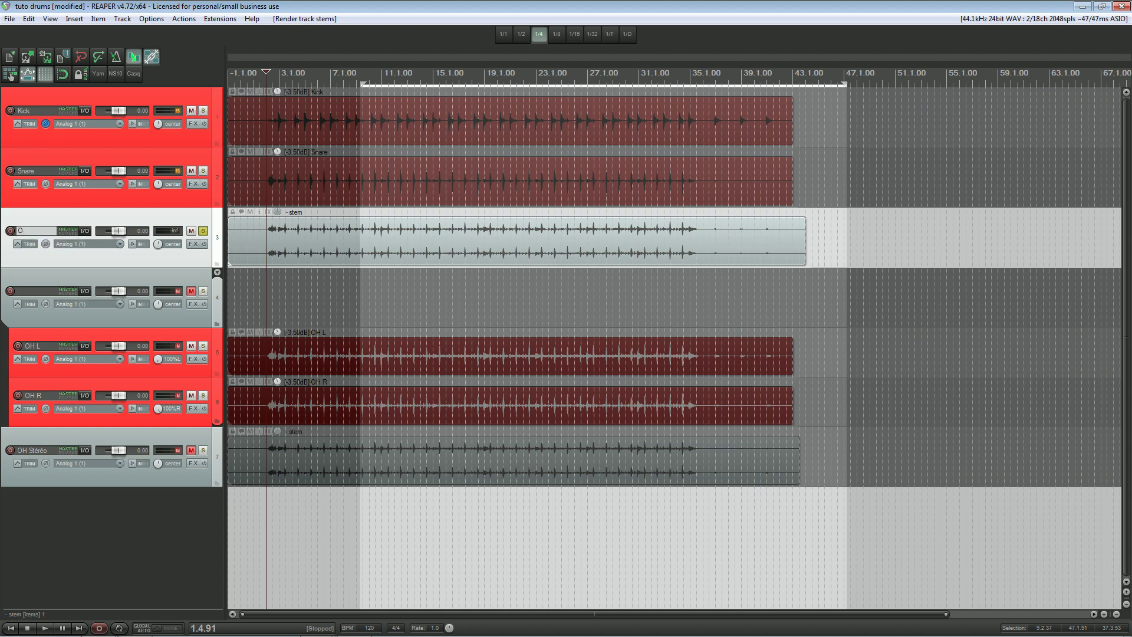
text(H)
key(Return)
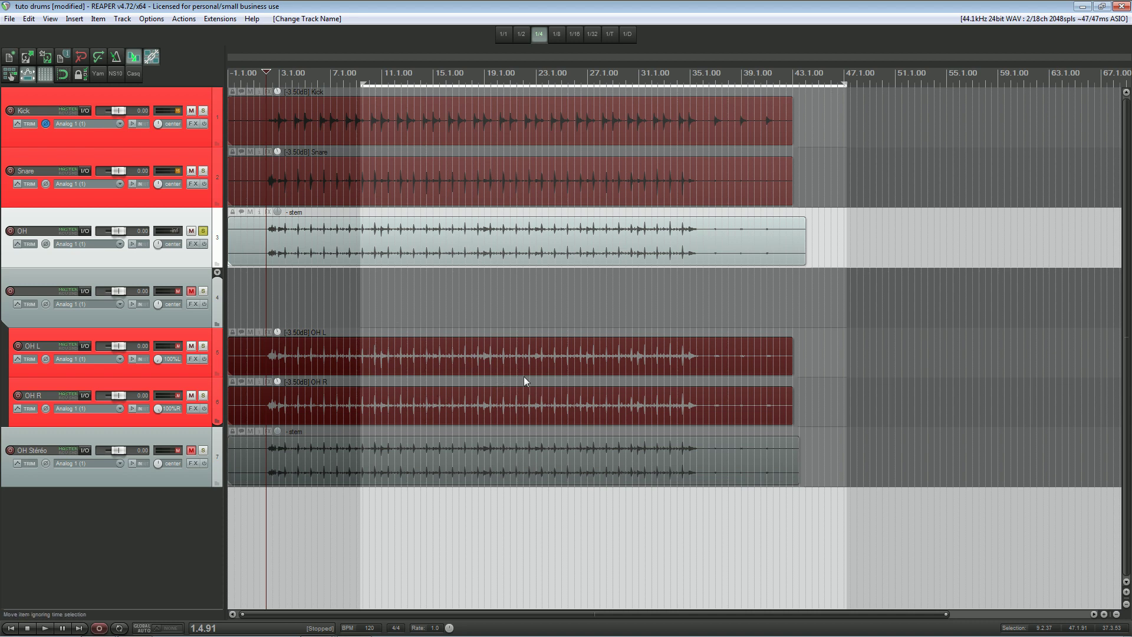
Step: Undo the renaming, the stem render, the solo changes and the folder grouping of the overheads
right_click(220, 238)
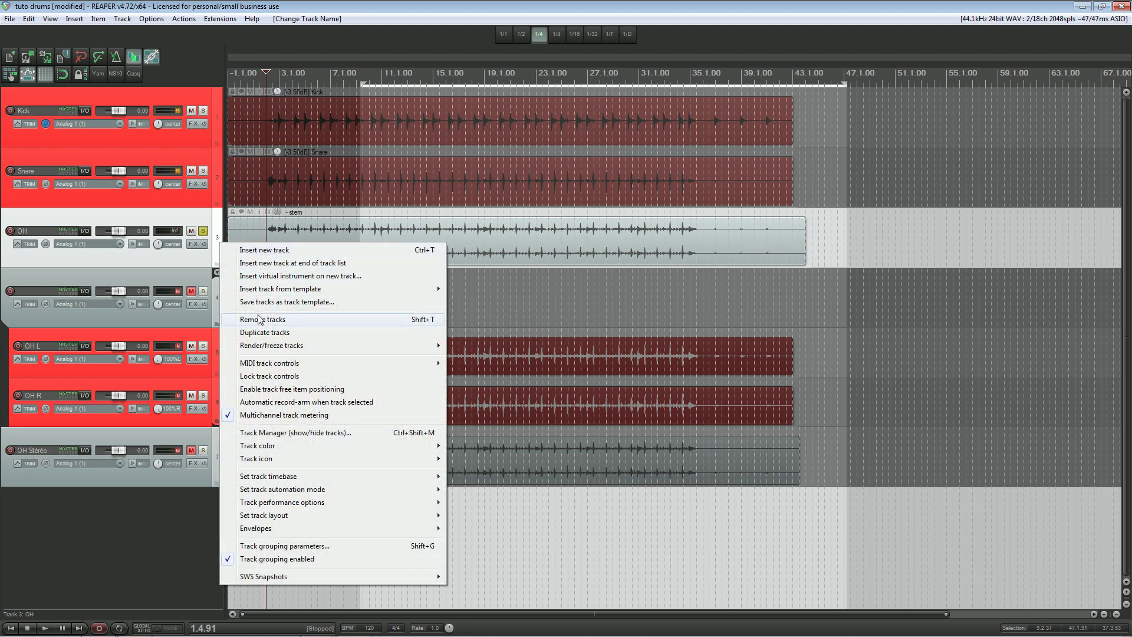
click(260, 318)
click(276, 249)
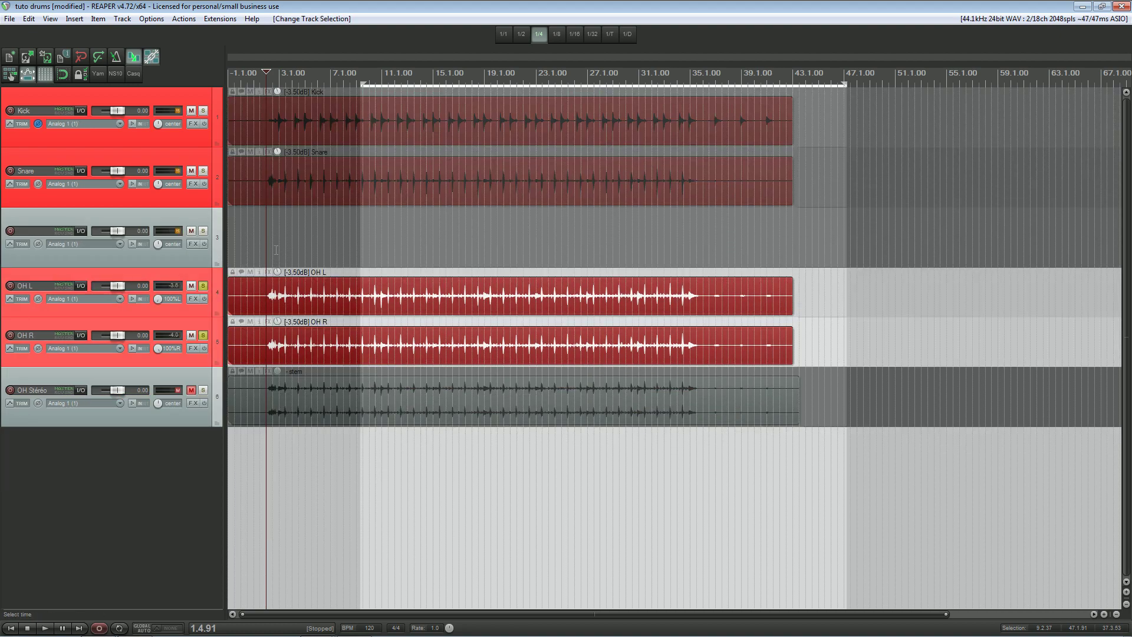
Step: Remove the empty unnamed track between Snare and OH L
click(222, 239)
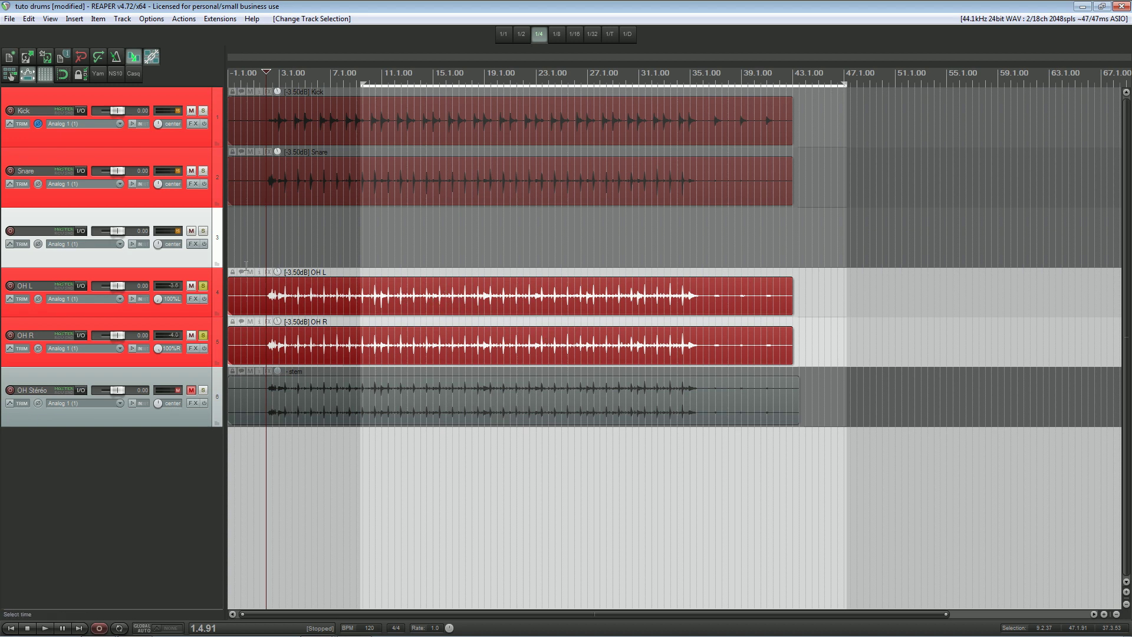
right_click(217, 250)
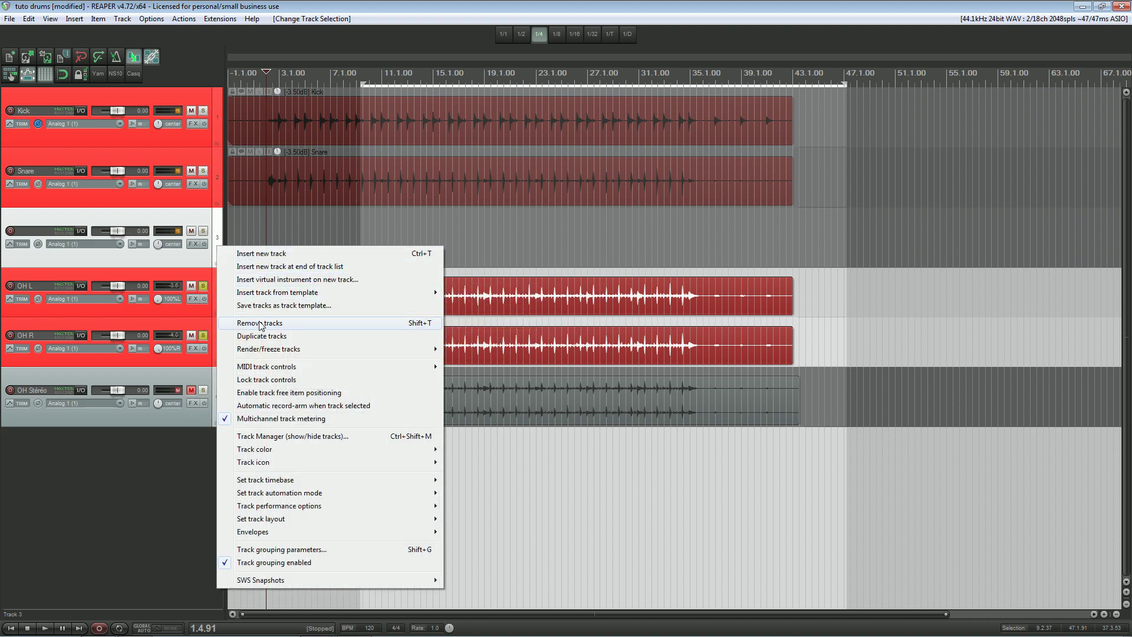
click(235, 325)
click(214, 239)
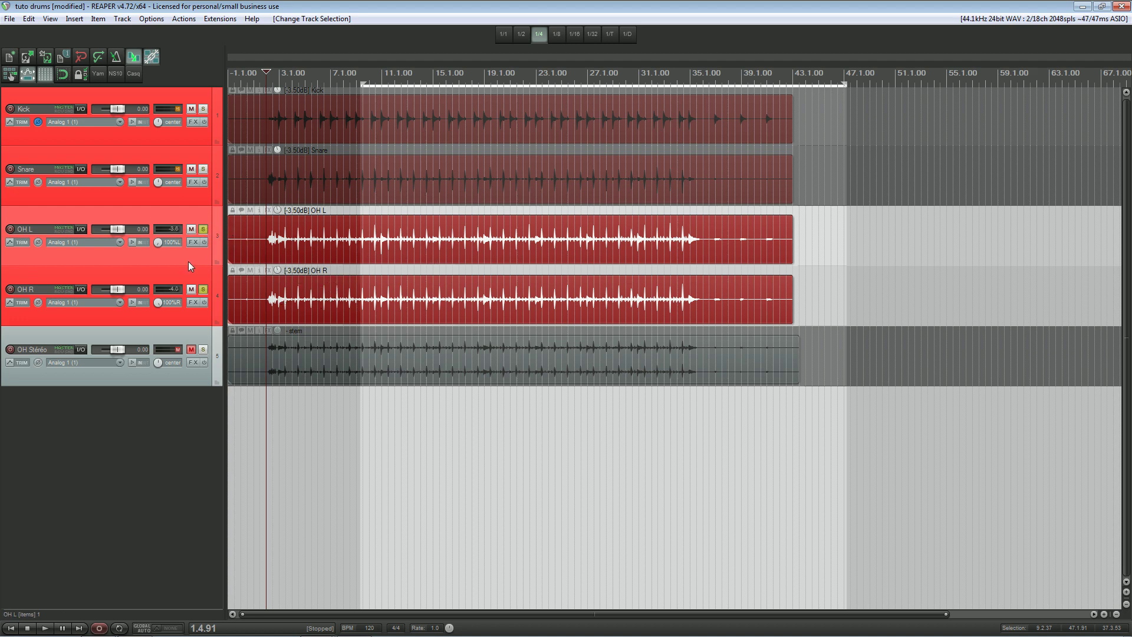
Step: Enable free item positioning on the OH L track and increase the track's height
right_click(215, 239)
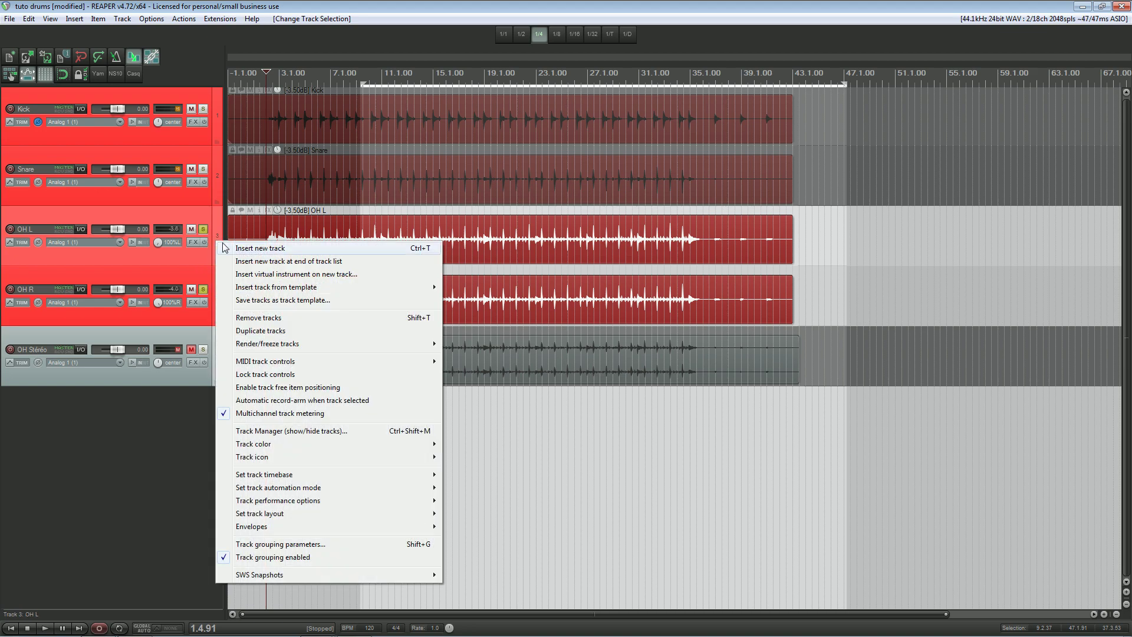
click(257, 388)
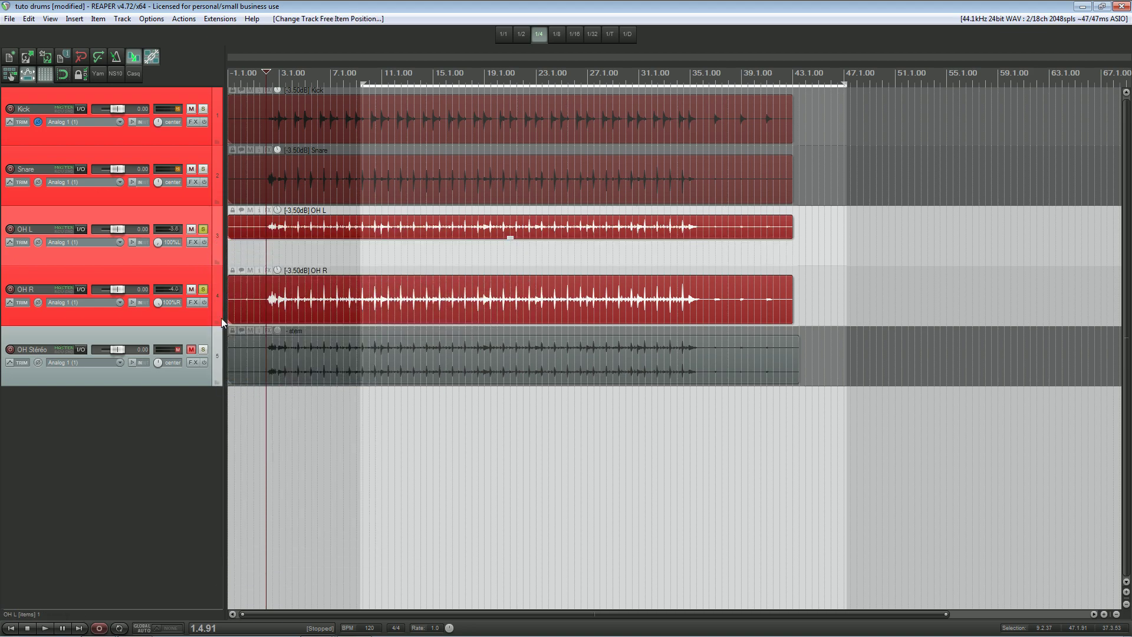
drag(191, 264, 192, 335)
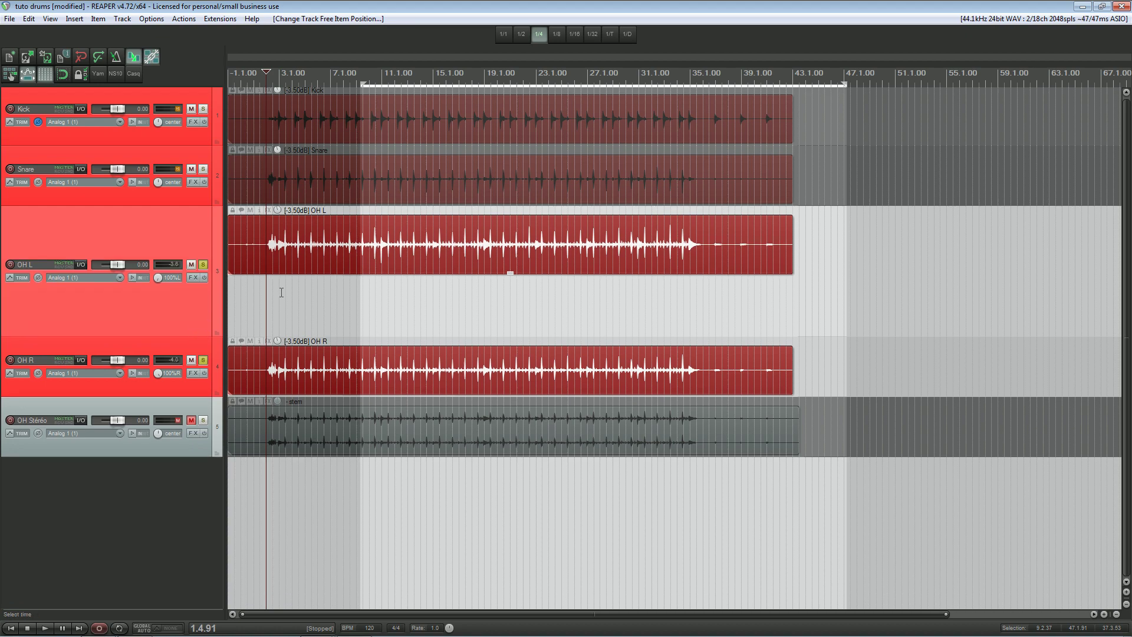
Step: Set the take pan of the selected OH L and OH R items to 100% left in their item properties
double_click(257, 213)
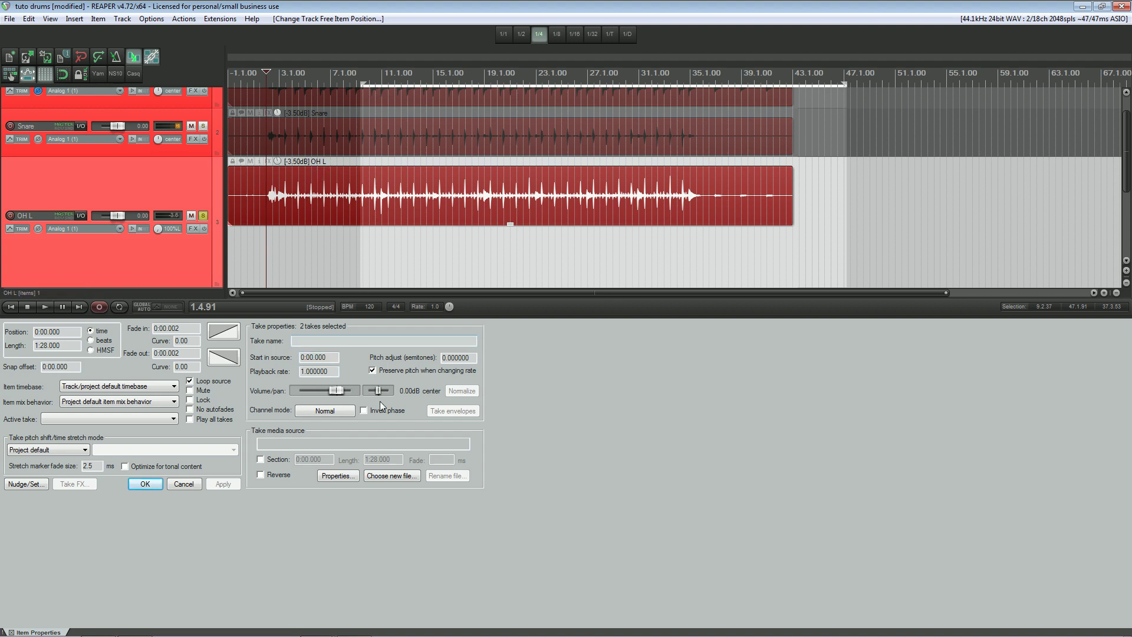
drag(378, 389, 366, 390)
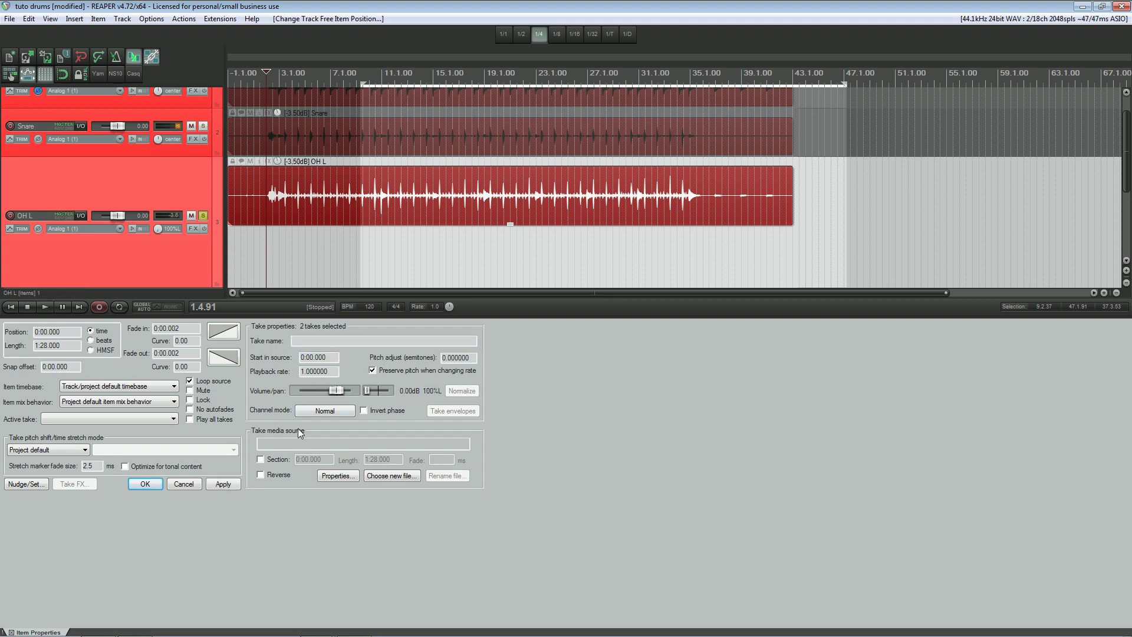
click(219, 485)
click(145, 484)
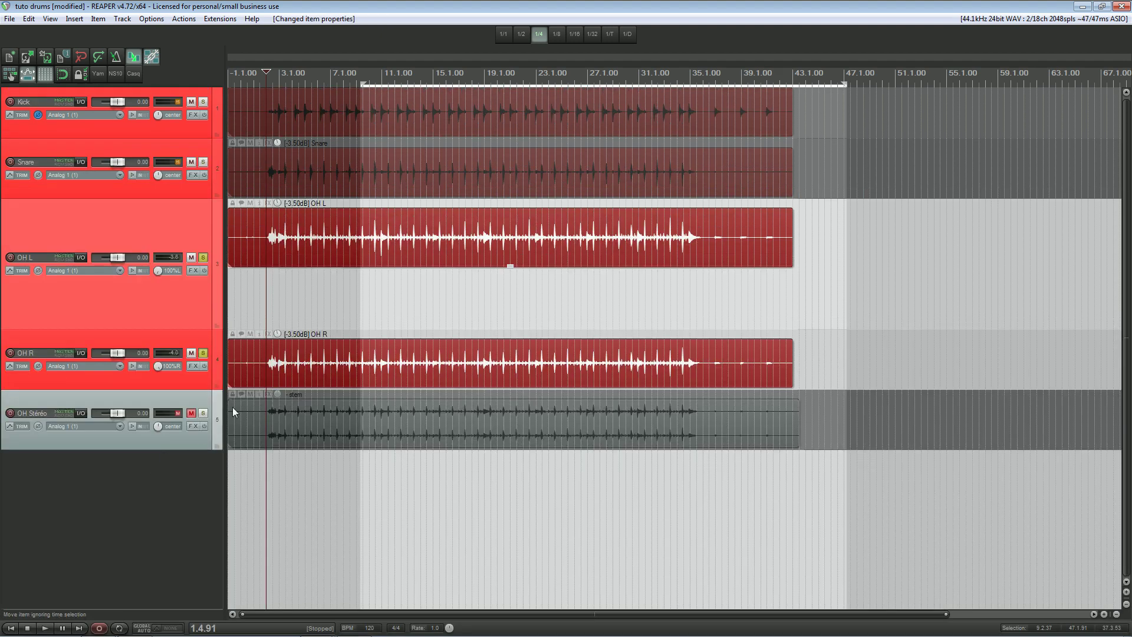
Step: Select only the OH R item and set its take pan to 100% right in the item properties
click(299, 366)
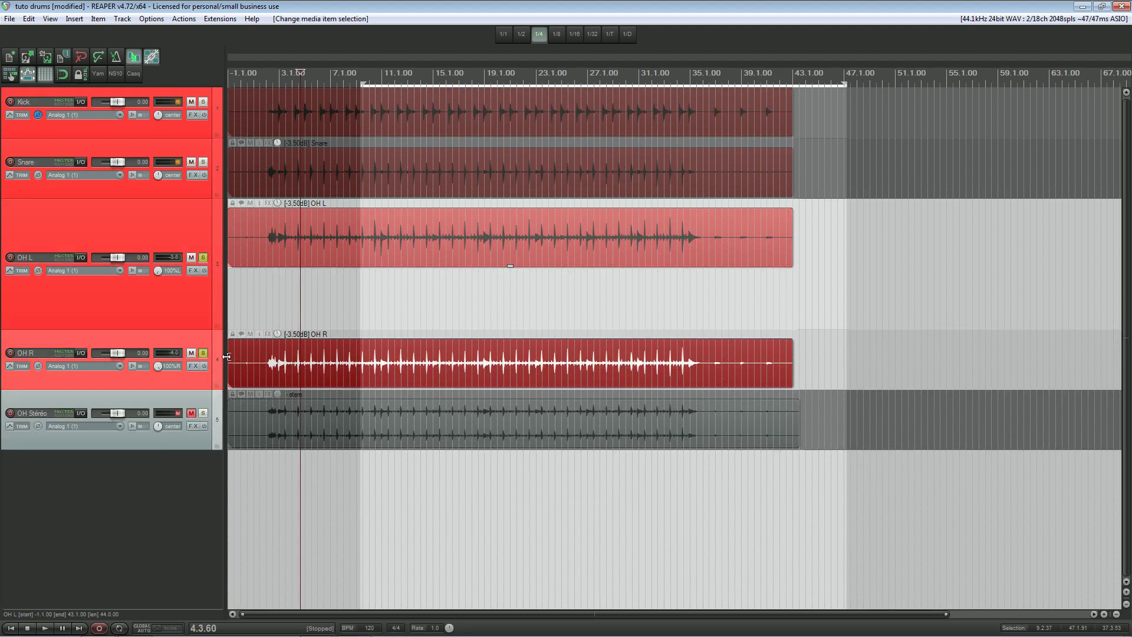
double_click(255, 336)
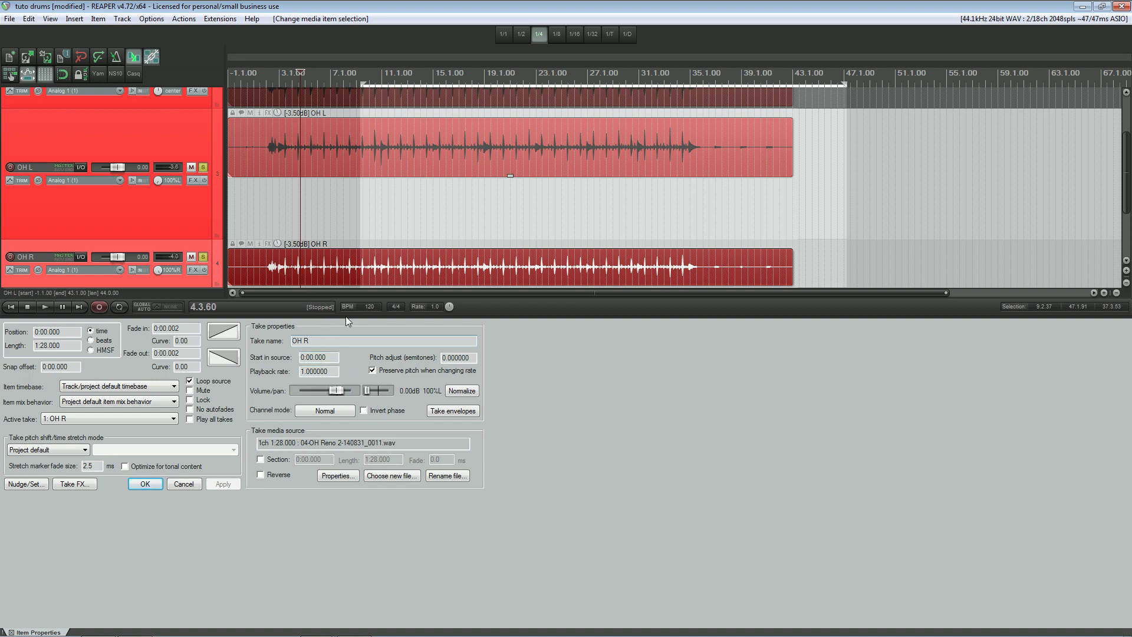
drag(367, 391, 390, 392)
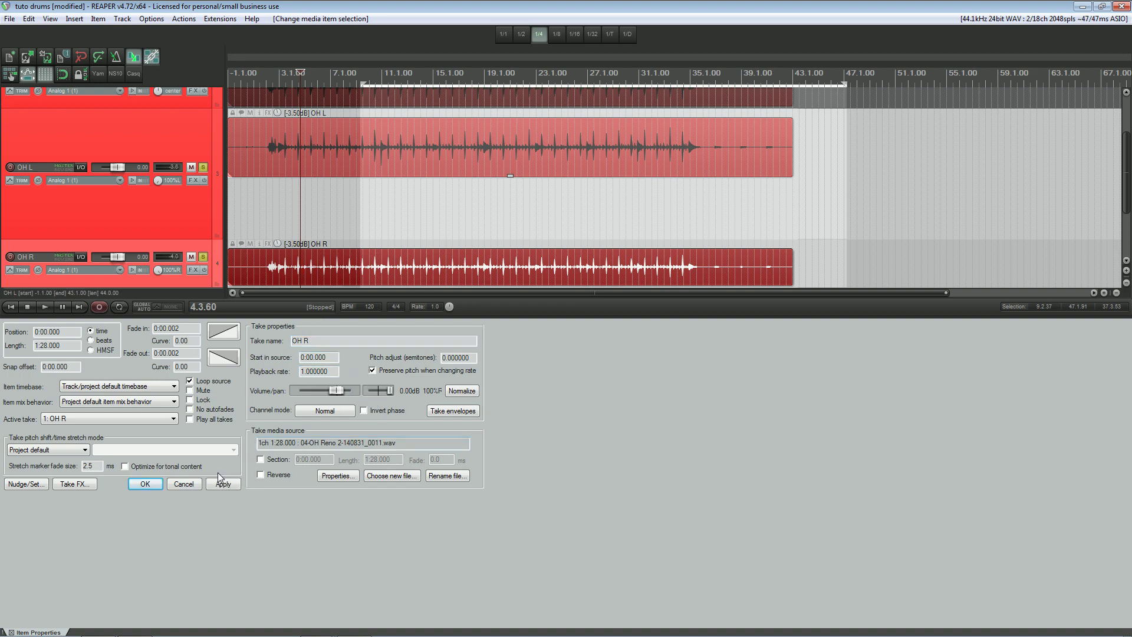
click(145, 483)
Step: Move the OH R item onto the OH L track beneath the OH L item, and reset that track's pan to center
click(265, 352)
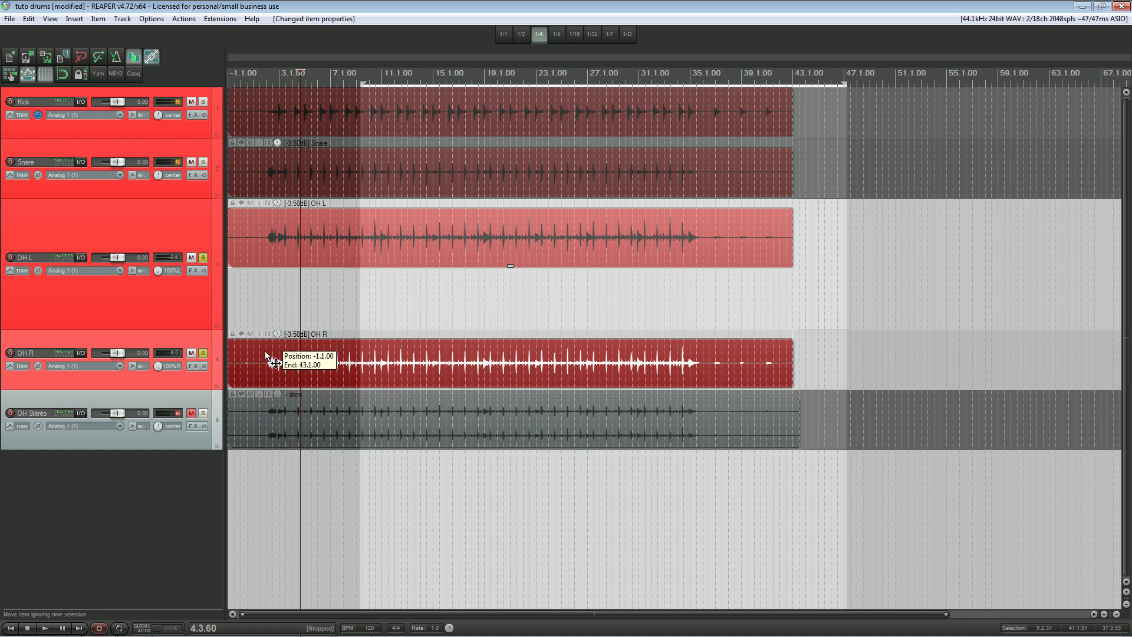
drag(264, 351, 267, 324)
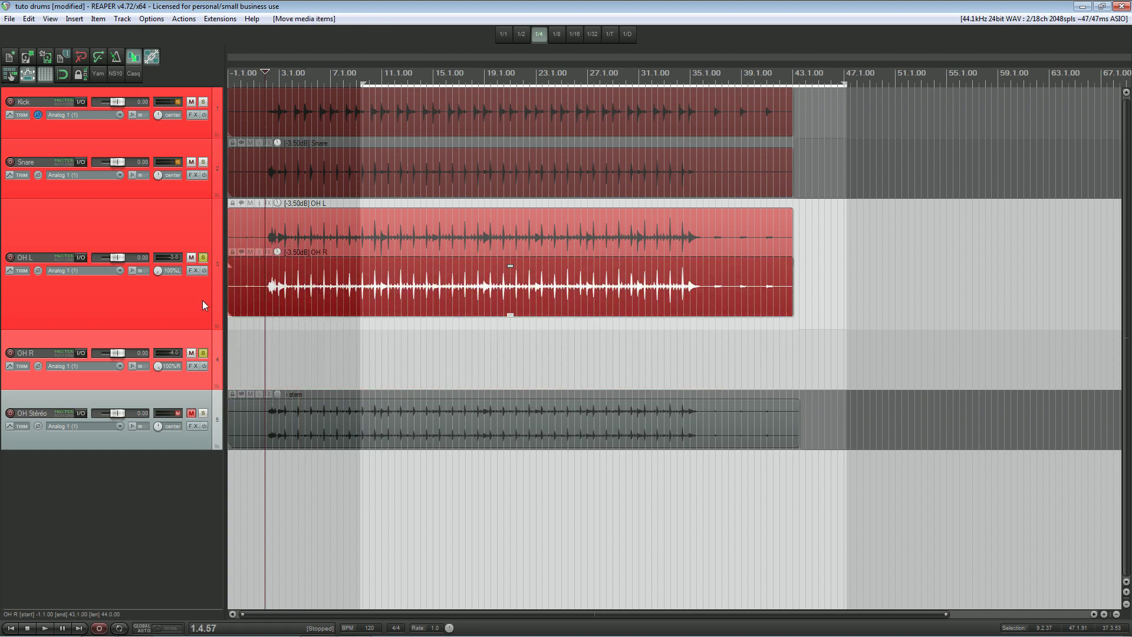
key(Page_Up)
key(Page_Up)
key(Page_Up)
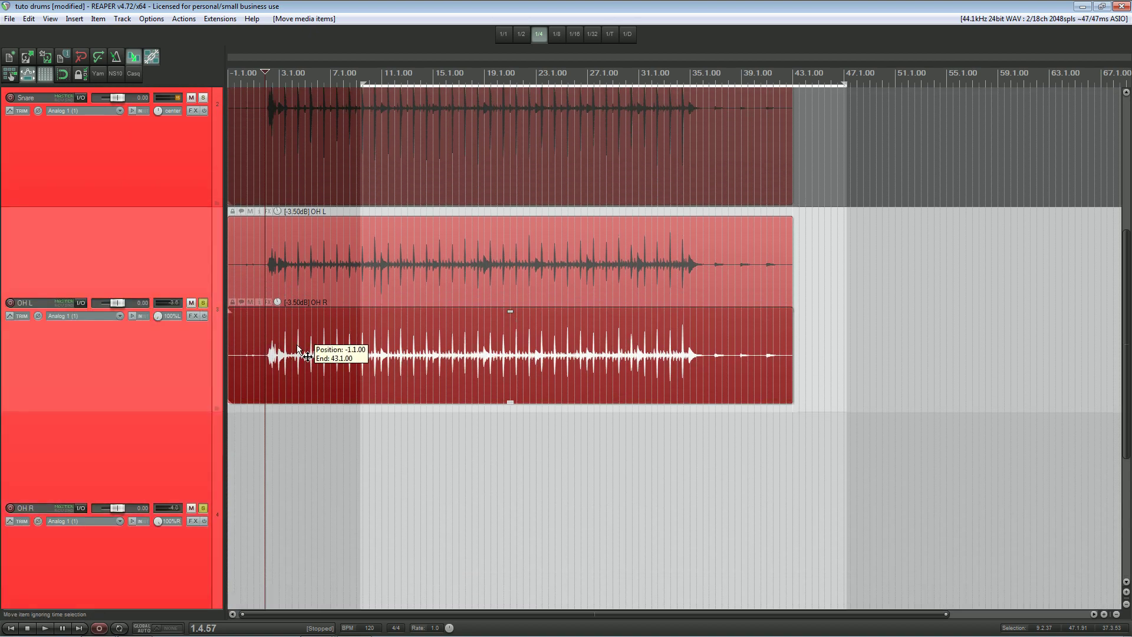
key(Page_Up)
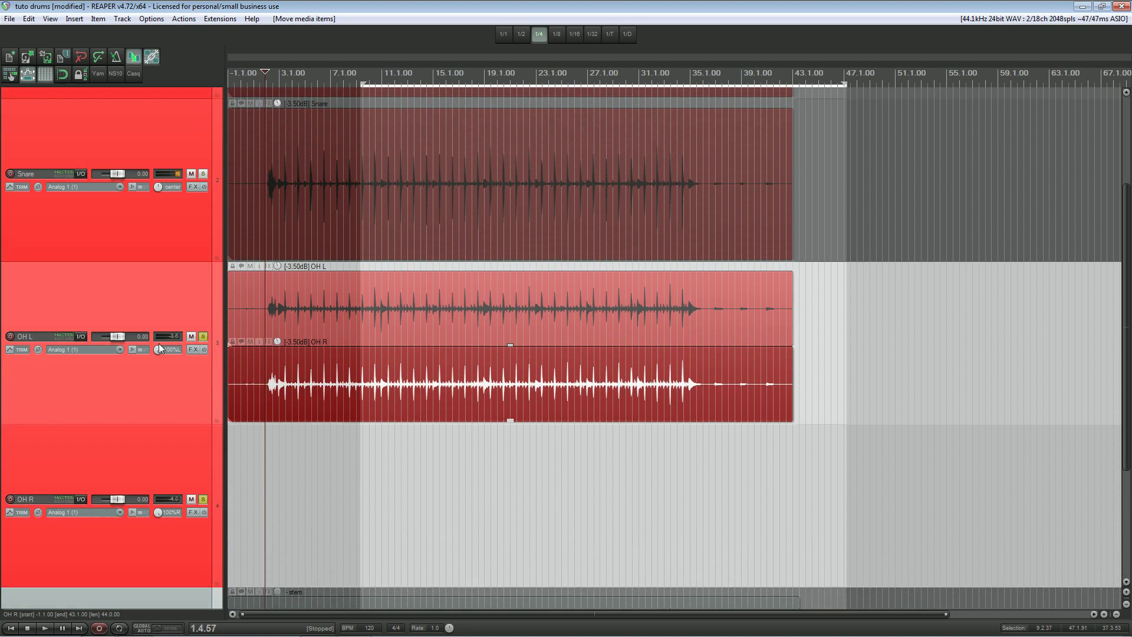
double_click(160, 348)
scroll(185, 367, down, 2)
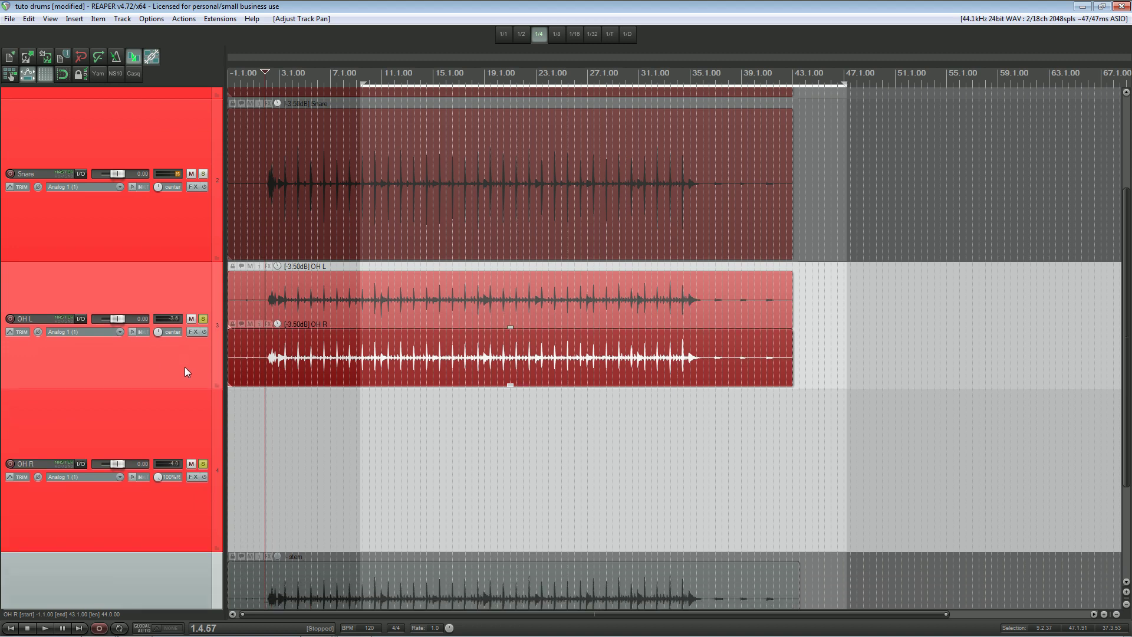
Step: Unsolo the OH R track and play back the combined overheads on the OH L track
click(203, 446)
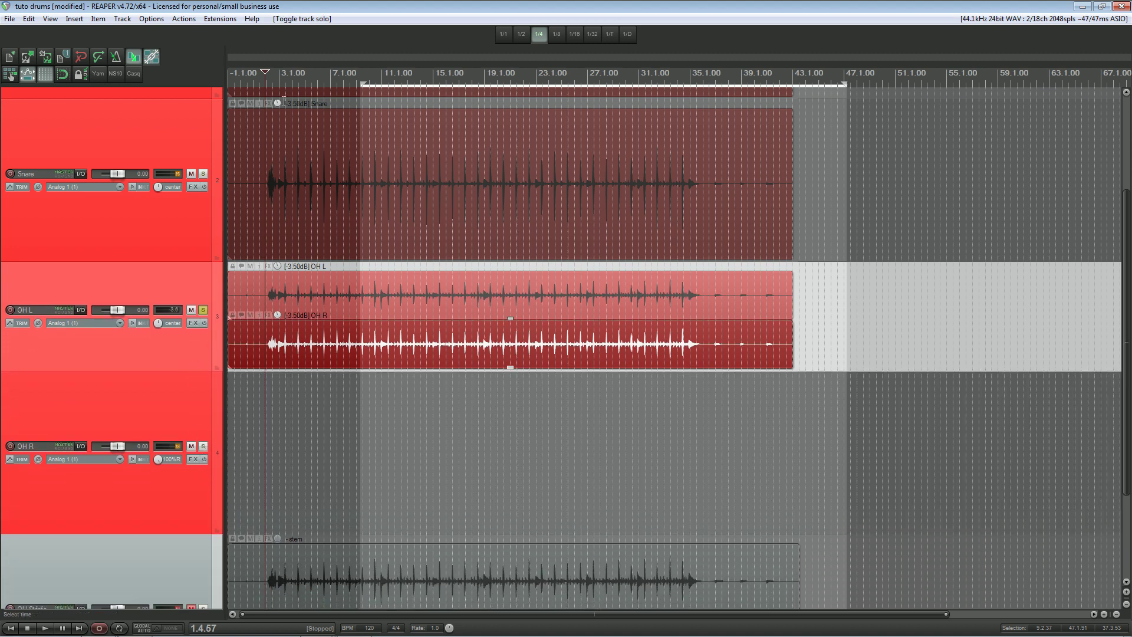
key(space)
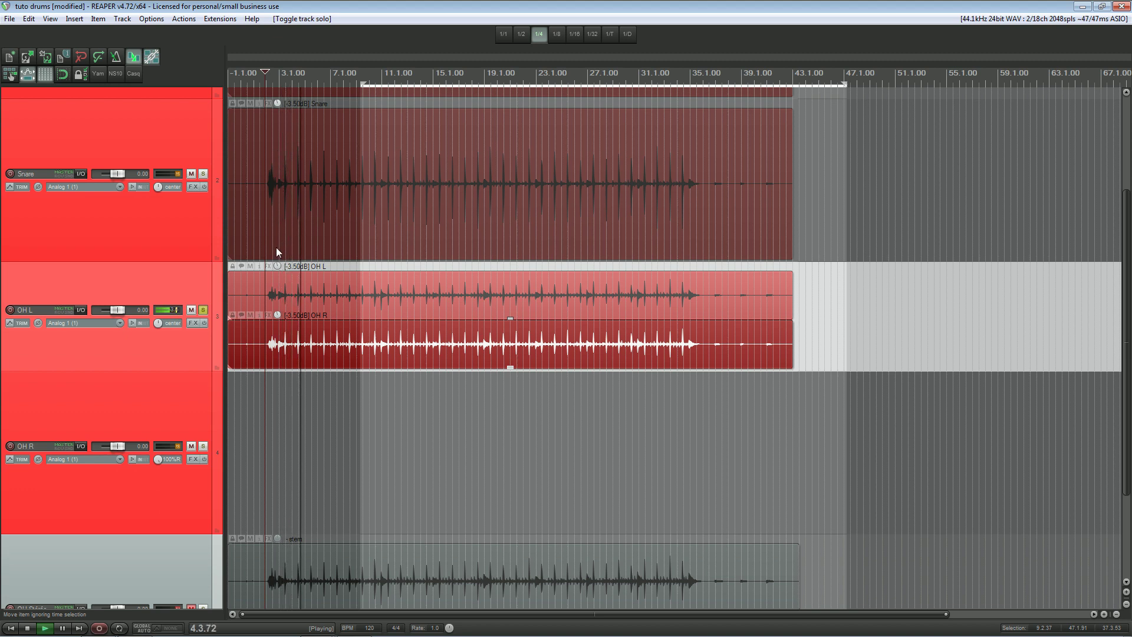
key(space)
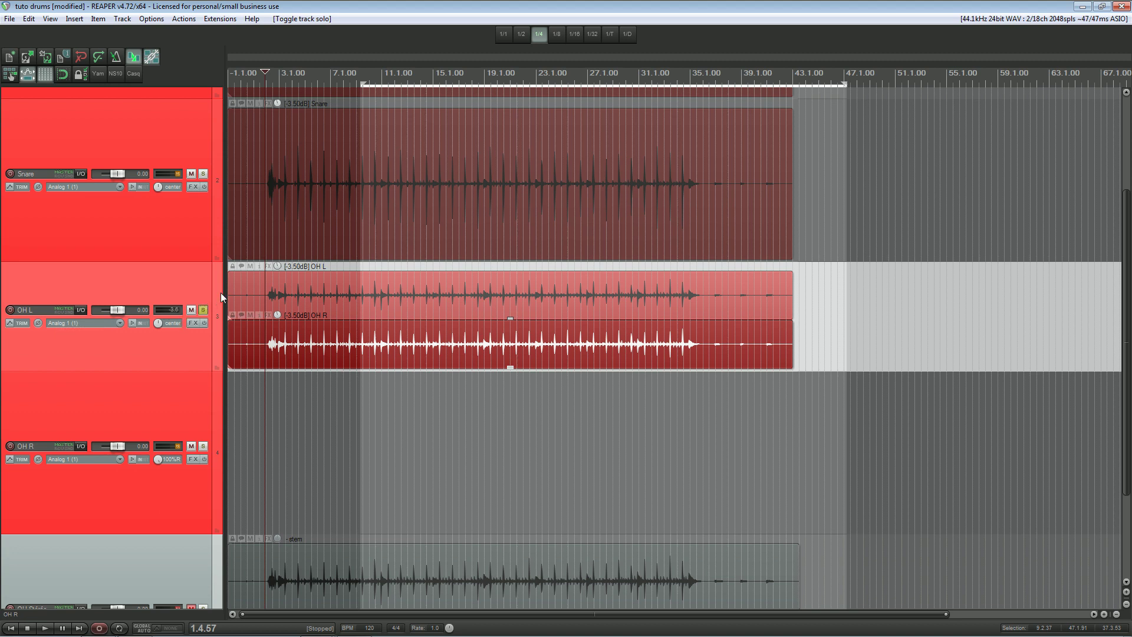
Step: Audition each overhead item alone by muting the OH L item and the OH R item in turn, leaving both unmuted
click(250, 266)
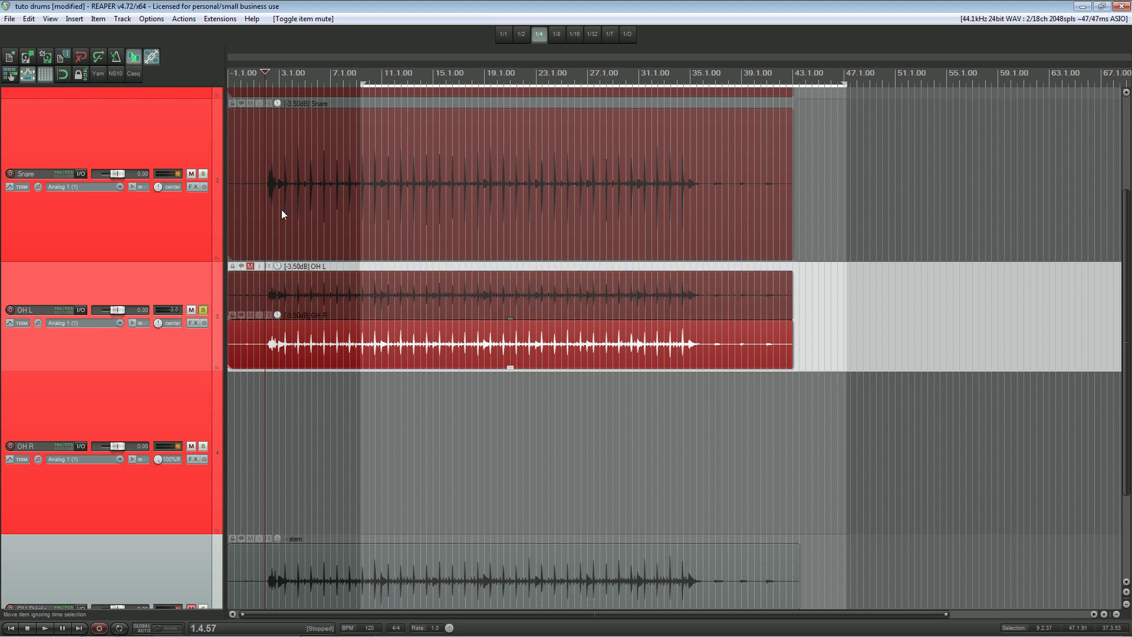
key(space)
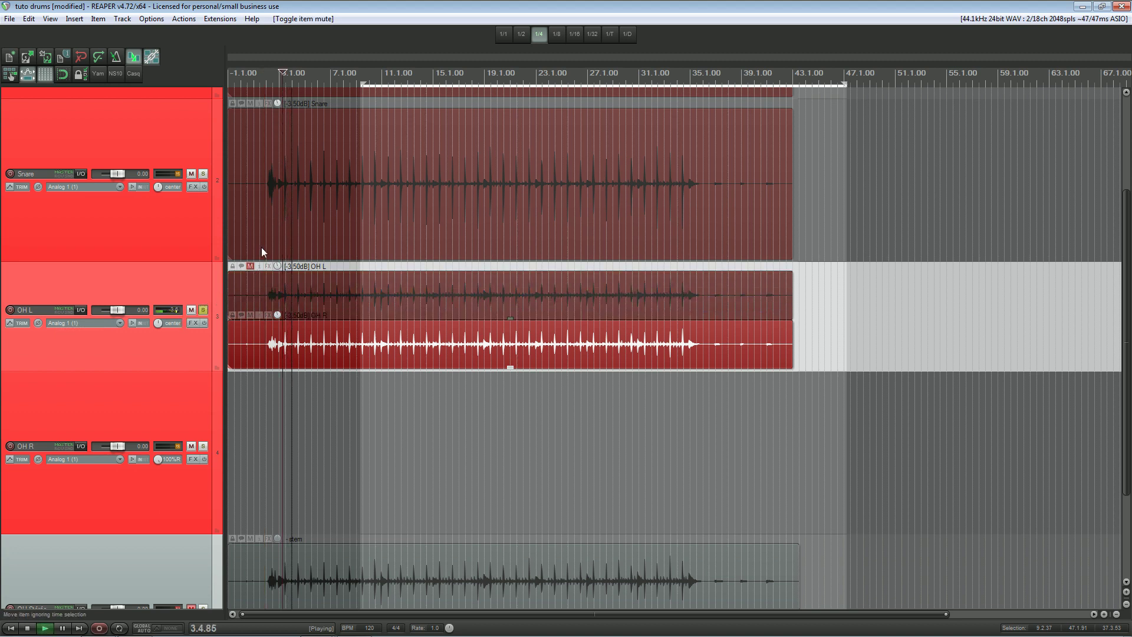
key(space)
click(249, 267)
click(250, 316)
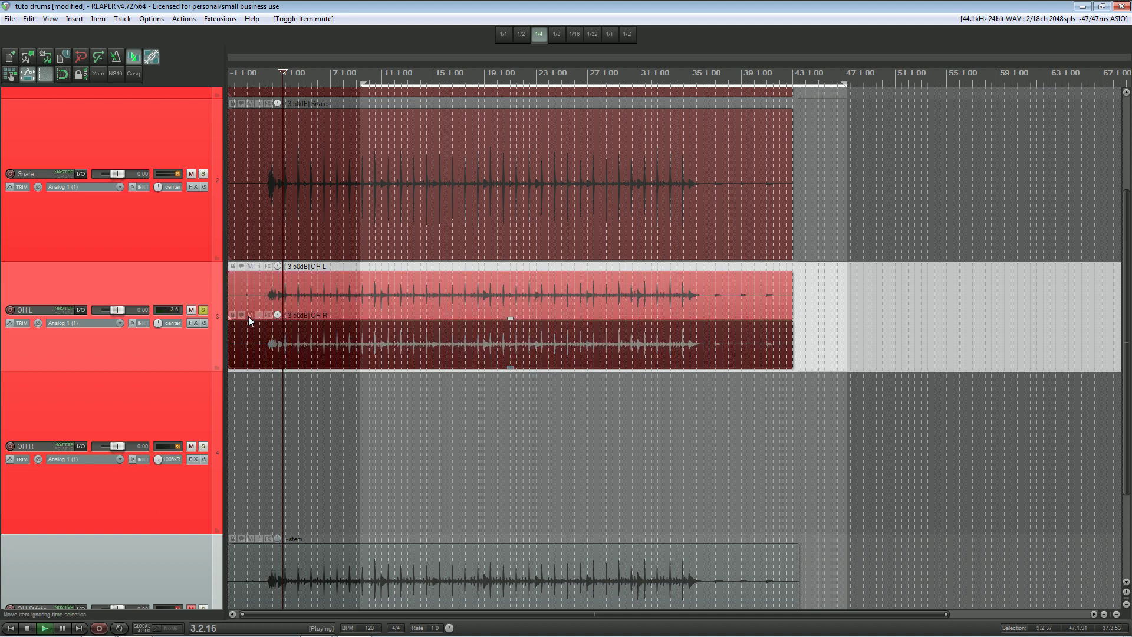
click(248, 316)
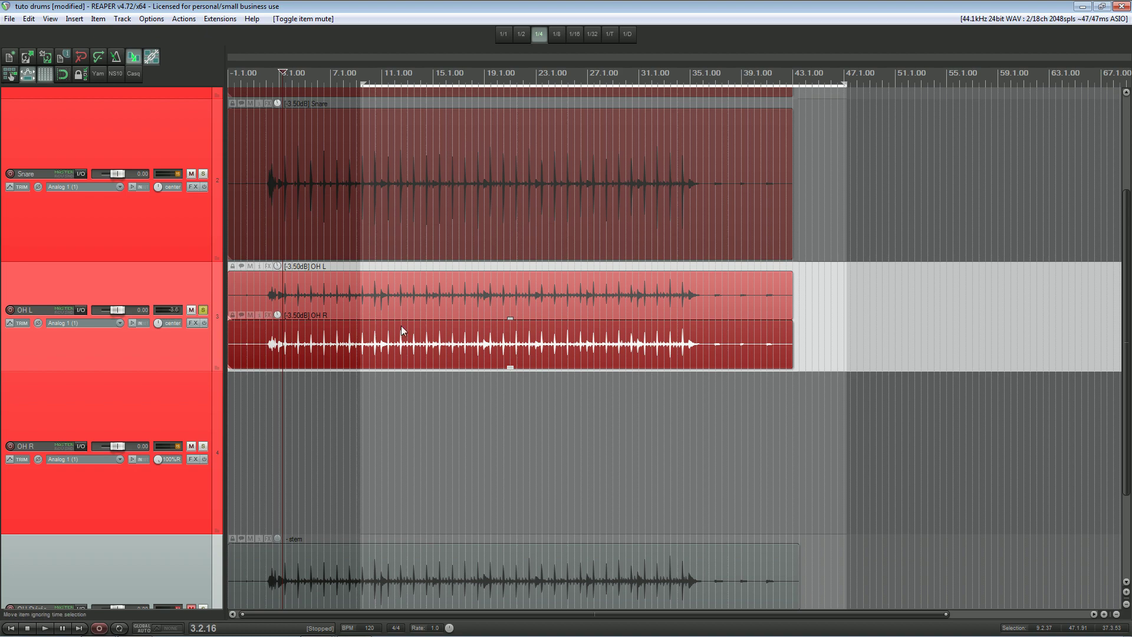
Step: Switch the solo from the OH L track to the OH Stéréo track and play it from the first drum hits
scroll(289, 316, down, 3)
scroll(288, 317, up, 2)
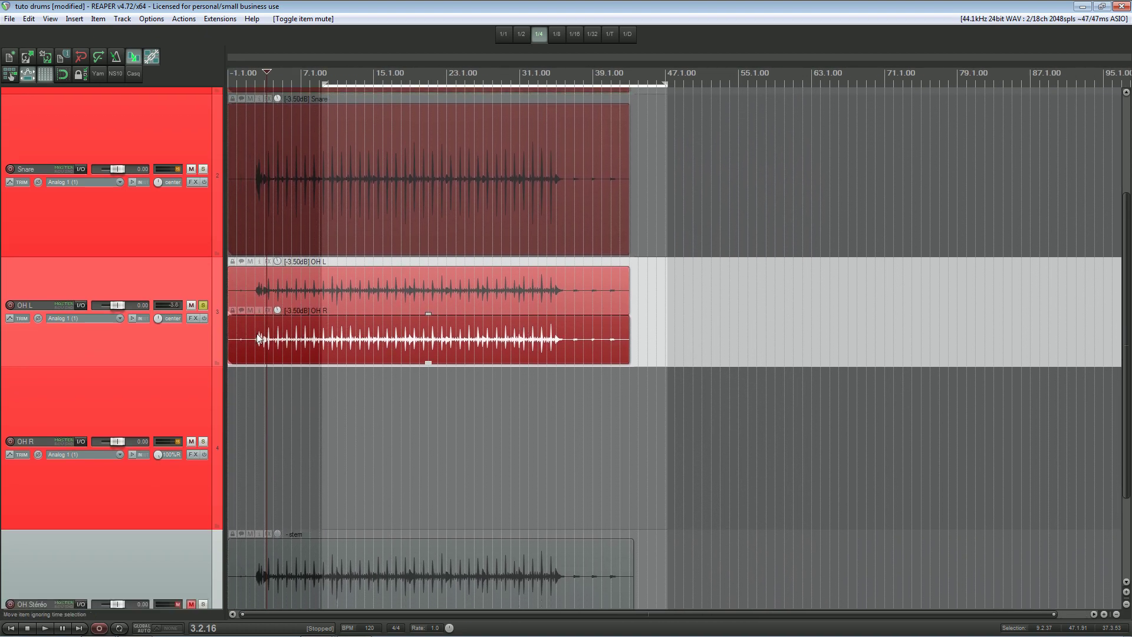
scroll(284, 335, down, 3)
ctrl+scroll(273, 332, down, 3)
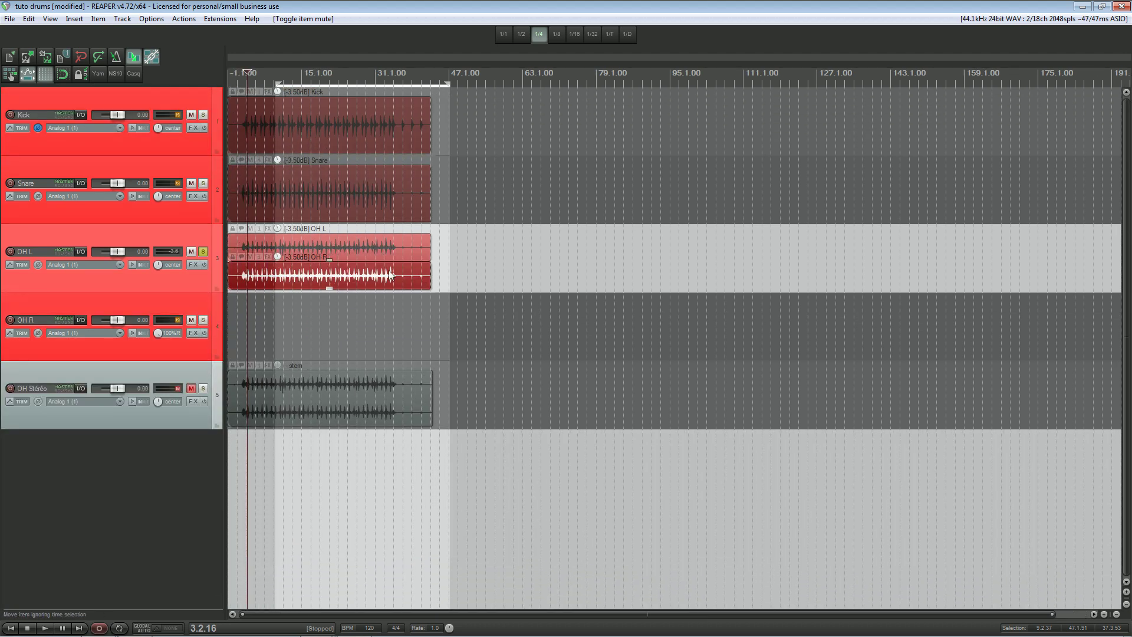
click(202, 252)
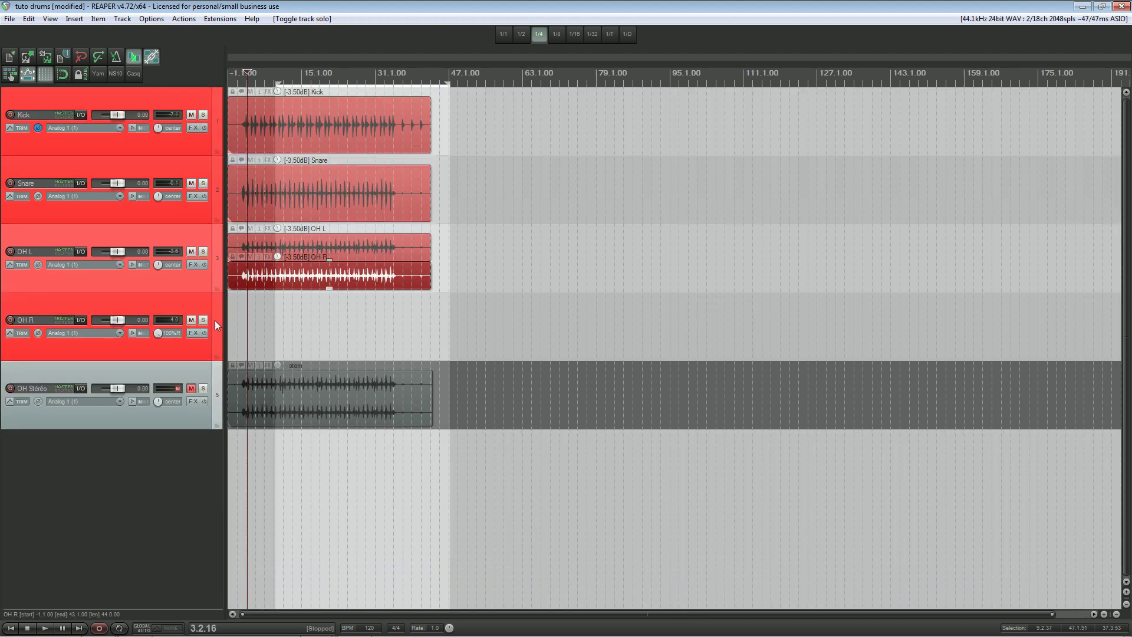
click(202, 388)
scroll(249, 394, up, 2)
scroll(249, 394, up, 3)
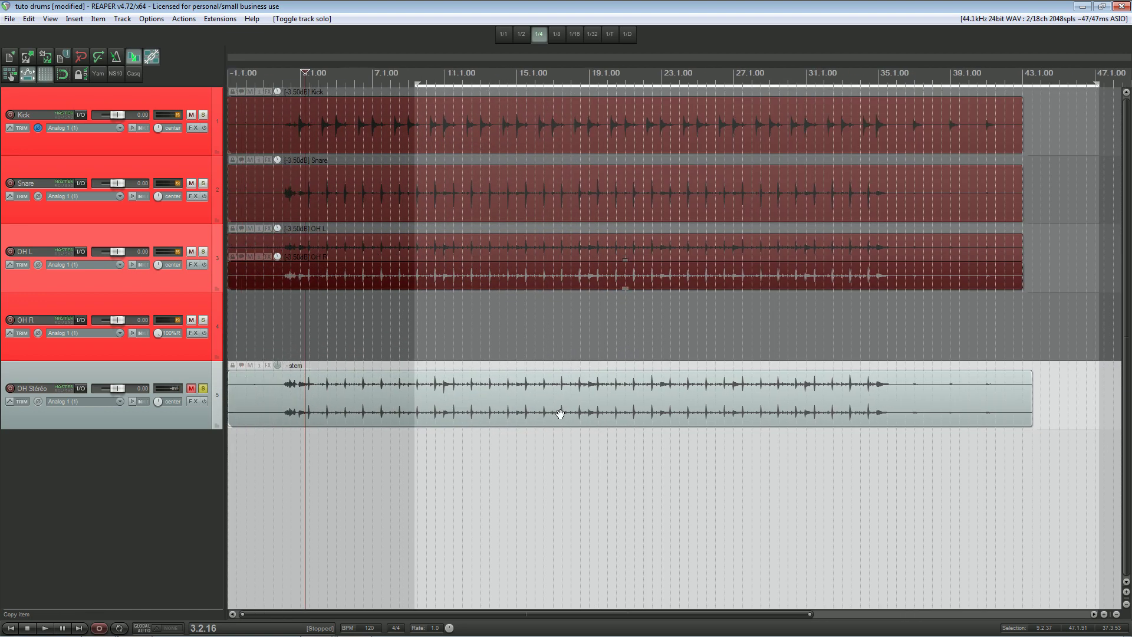
click(286, 81)
key(space)
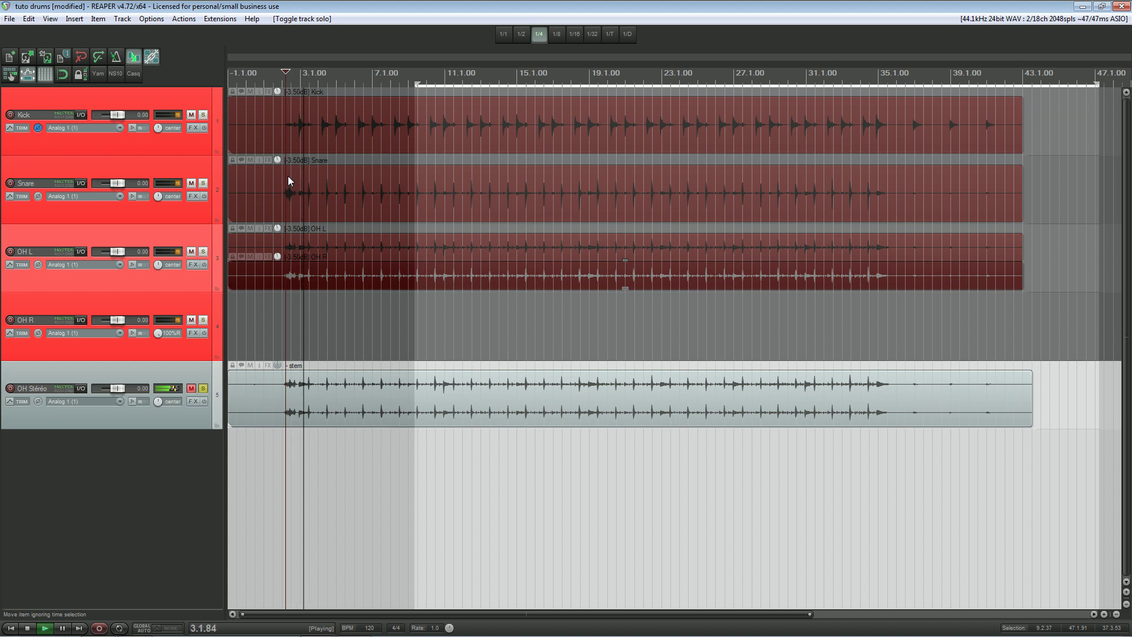
key(space)
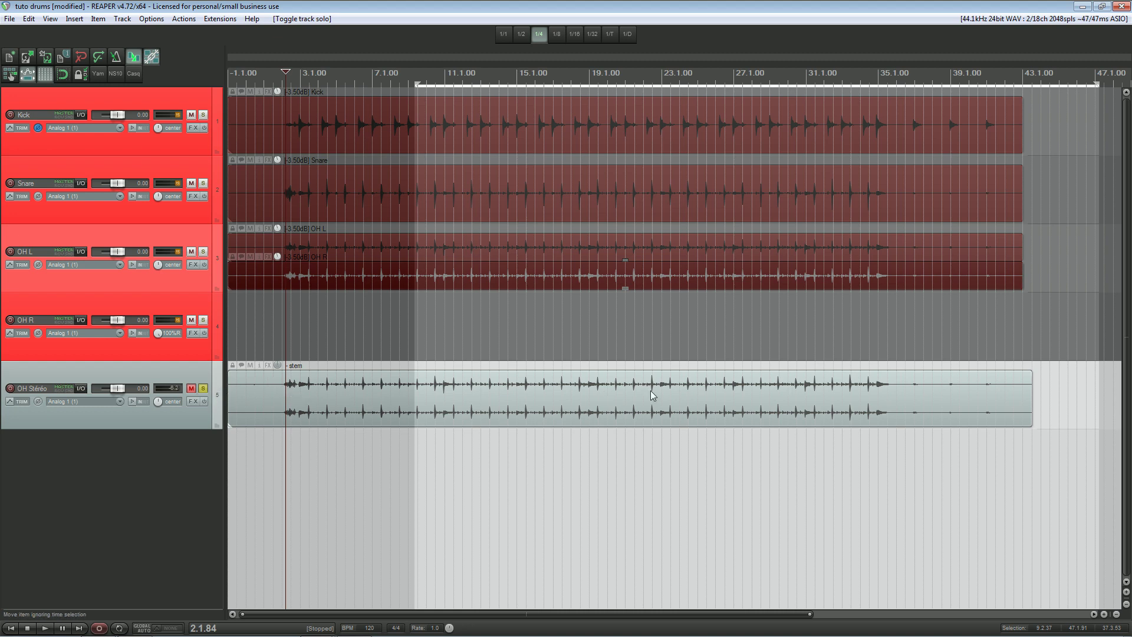
Step: Duplicate the OH Stéréo track and set the original track's item channel mode to Mono (Left)
right_click(222, 399)
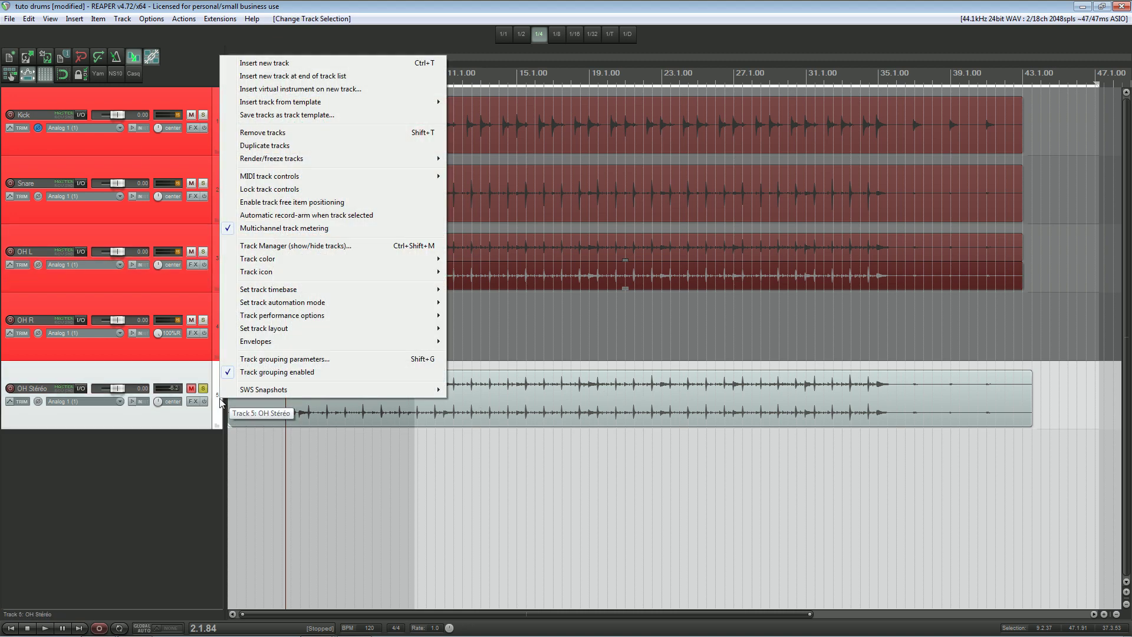
click(271, 145)
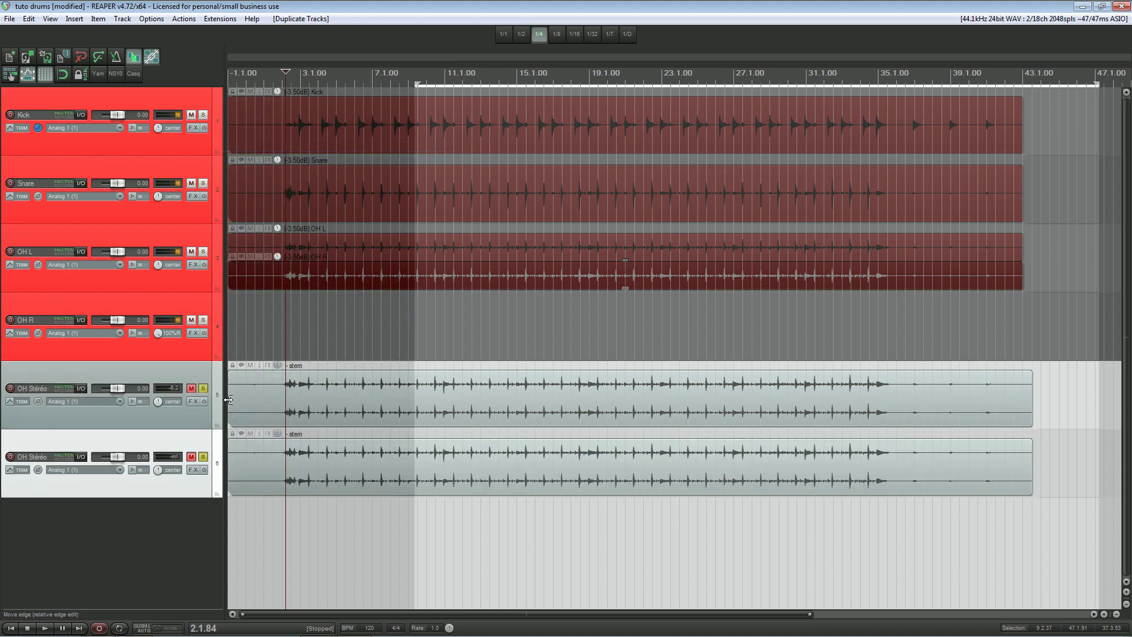
click(260, 383)
double_click(260, 366)
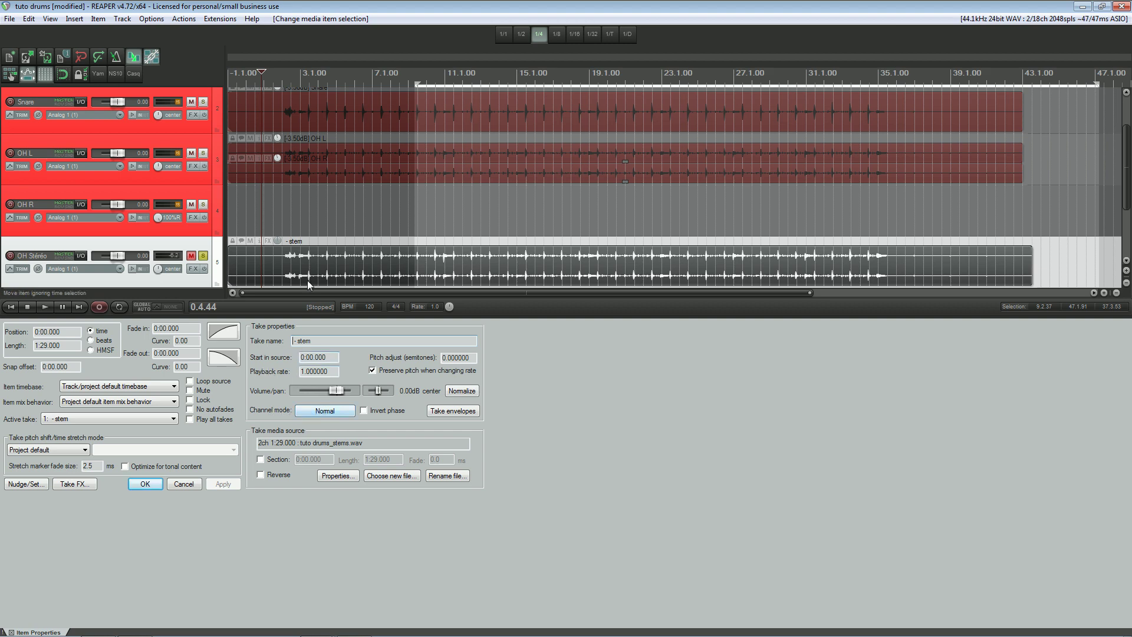
click(324, 410)
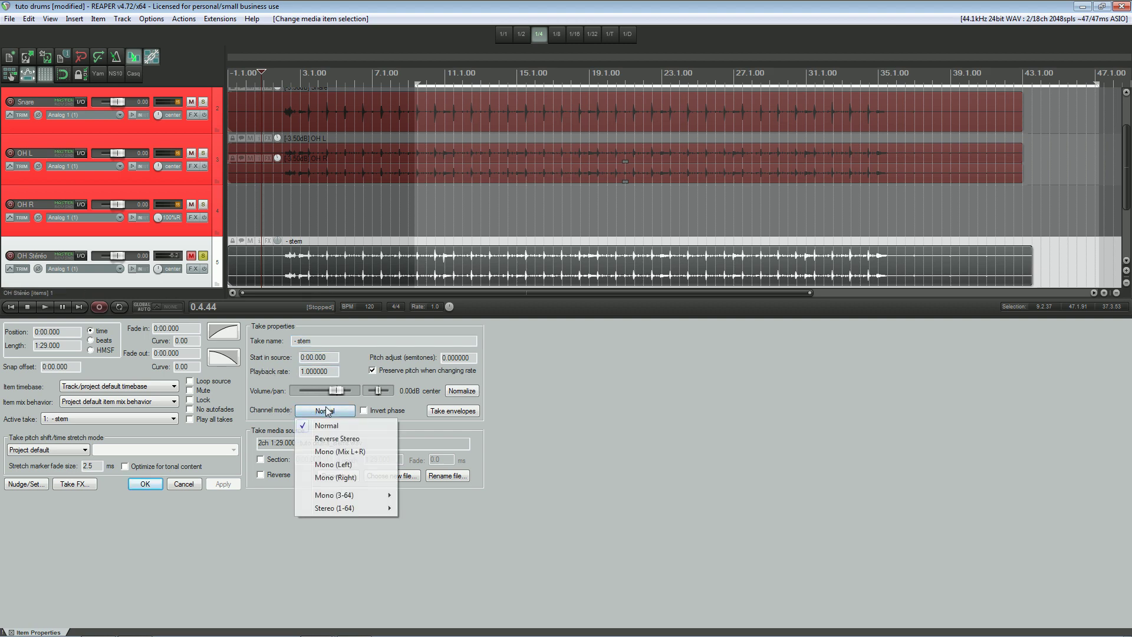
click(334, 464)
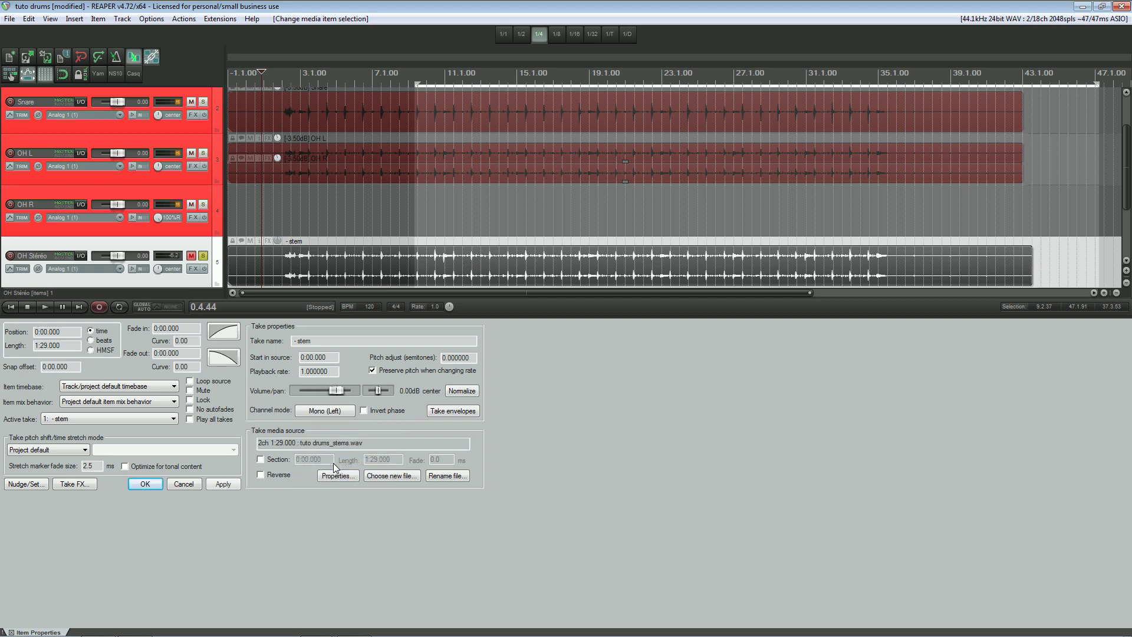
click(146, 482)
Step: Set the channel mode of the item on the duplicated OH Stéréo track to Mono (Right)
click(255, 440)
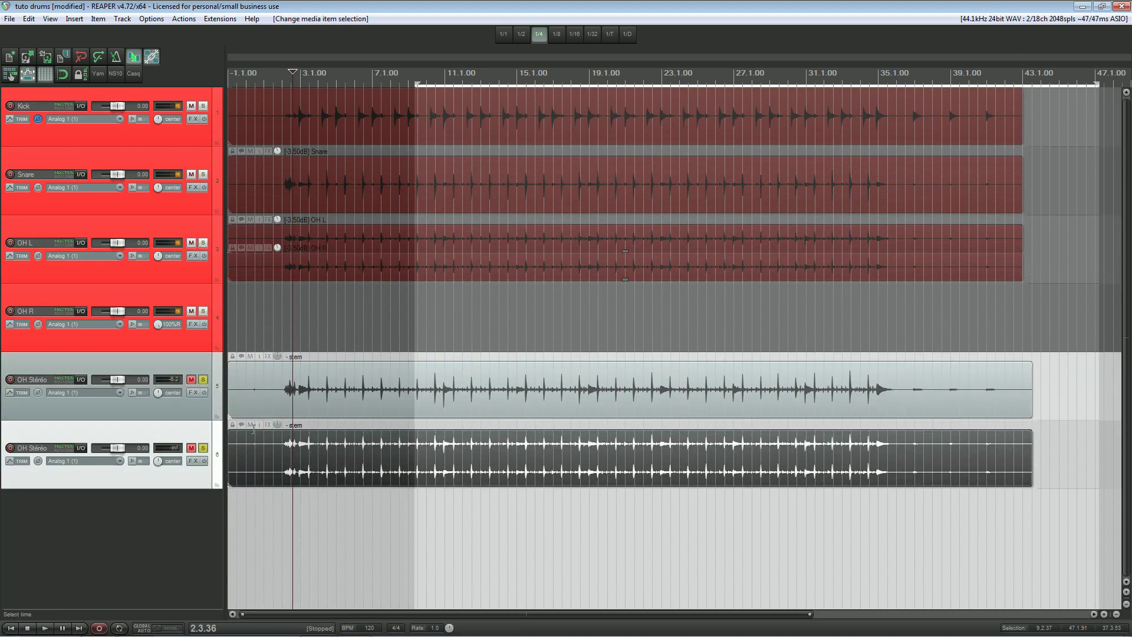
double_click(257, 426)
click(322, 411)
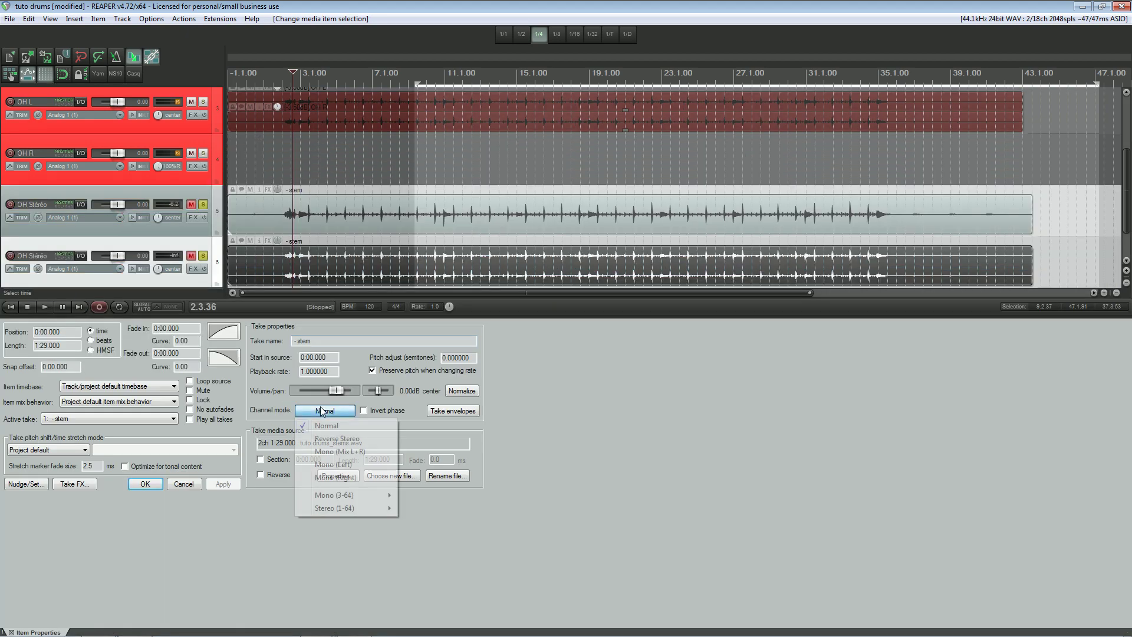
click(321, 500)
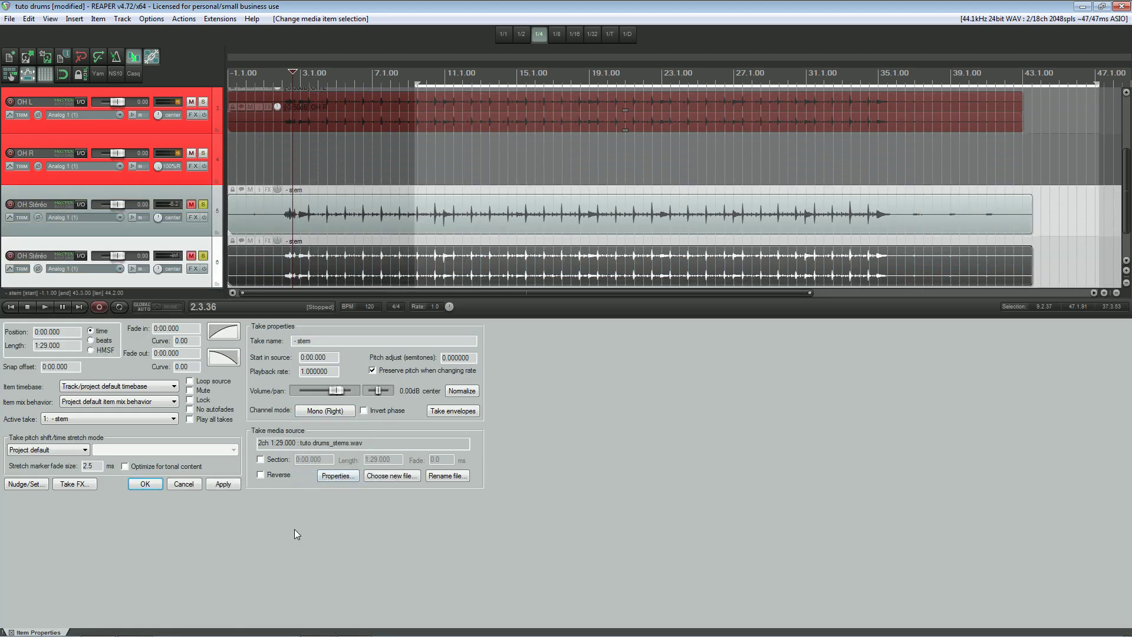
click(145, 484)
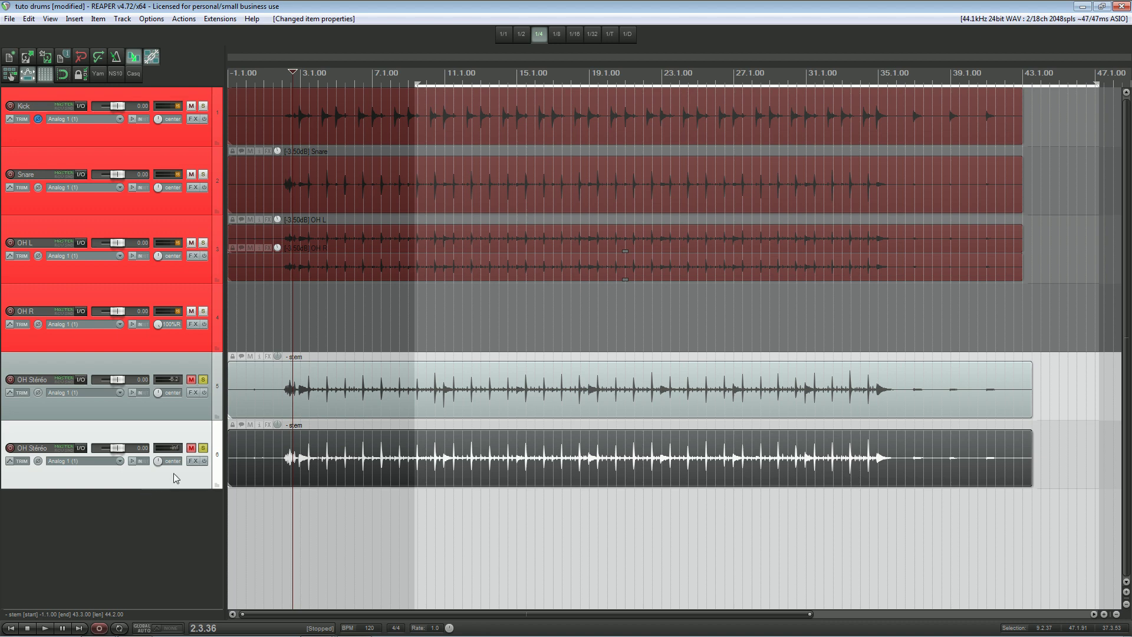
Step: Pan the original OH Stéréo track 100% left and its duplicate 100% right, and play both together
click(172, 412)
drag(158, 392, 158, 421)
drag(158, 460, 158, 430)
click(288, 185)
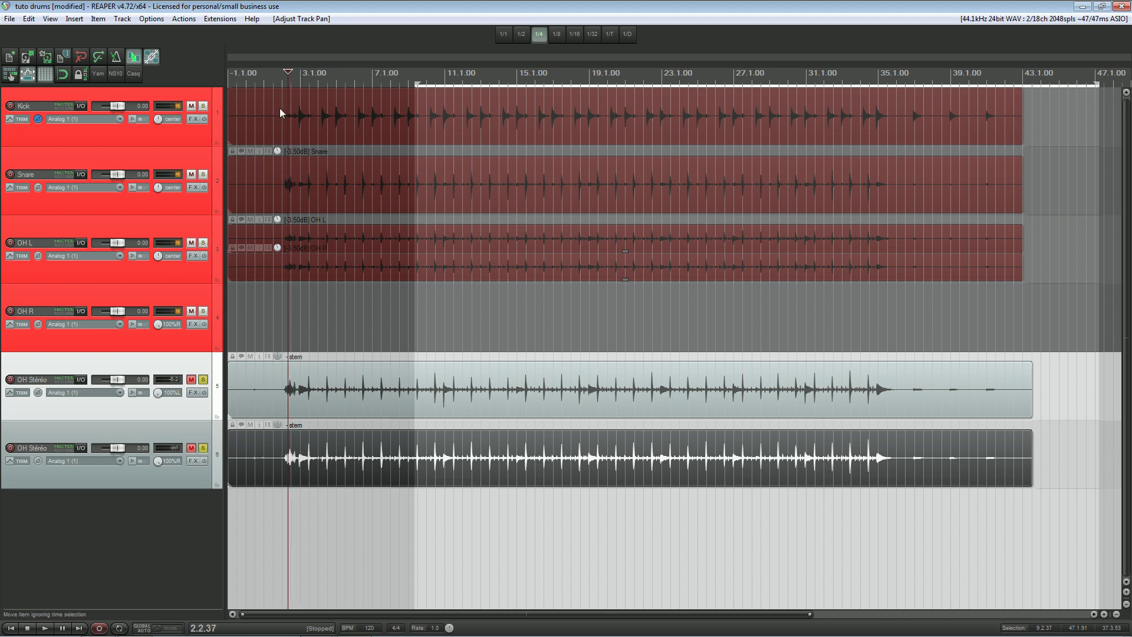
key(space)
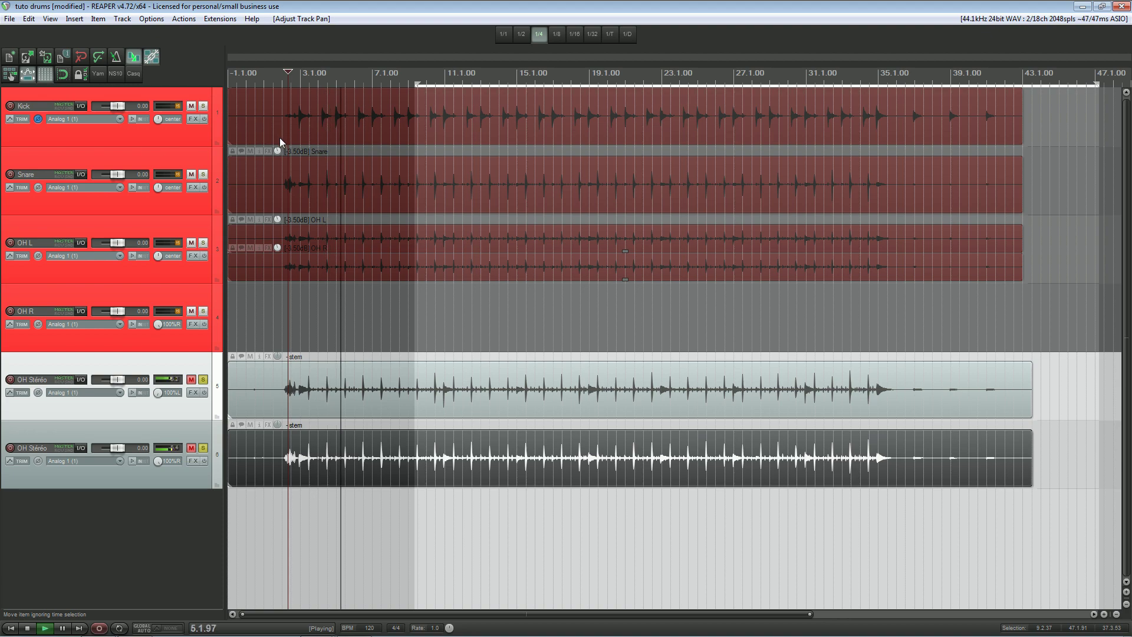
key(space)
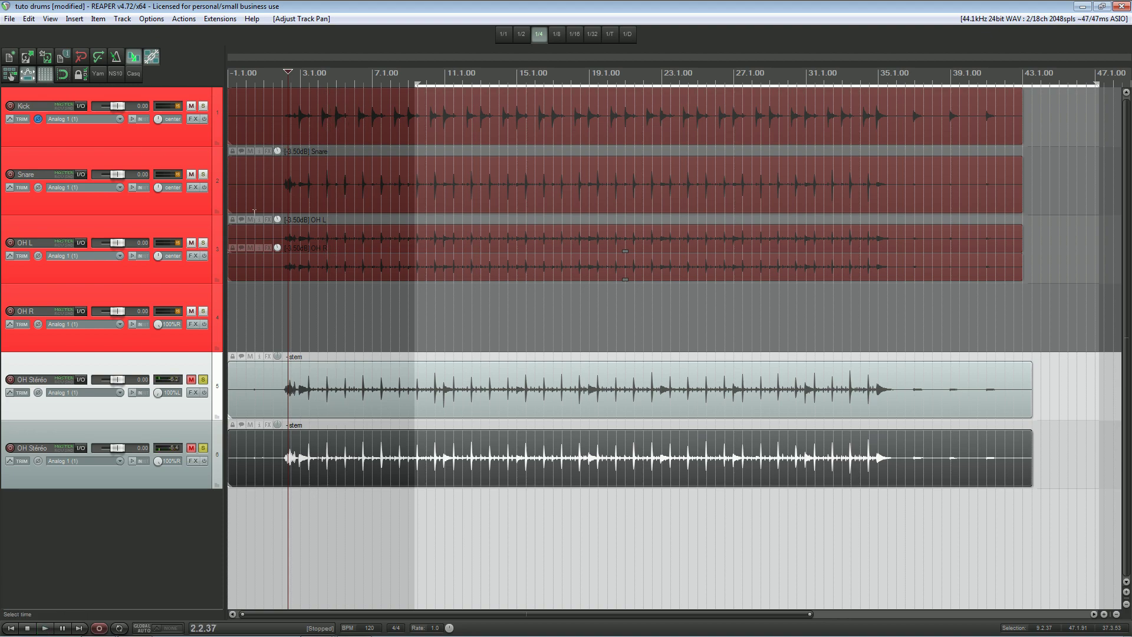
Step: Undo the stereo track split and the combined overhead setup, back to separate OH L and OH R tracks panned hard left and right
key(ctrl+z)
key(ctrl+z)
key(ctrl+z)
key(ctrl+z)
key(ctrl+z)
key(ctrl+z)
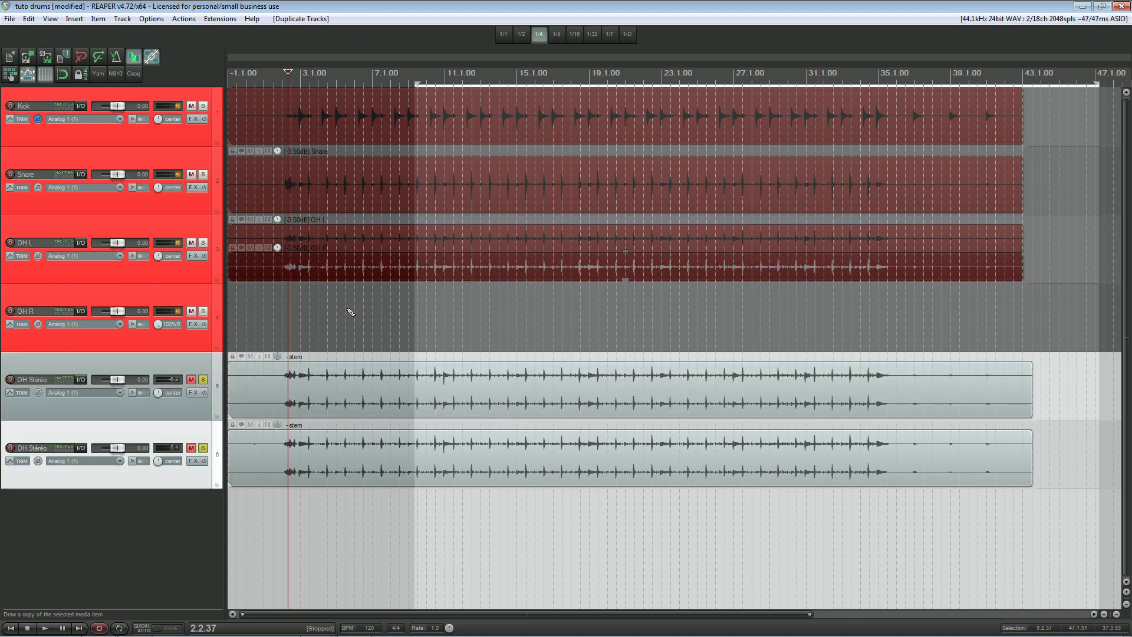
key(ctrl+z)
key(ctrl+z)
key(ctrl+z)
key(ctrl+z)
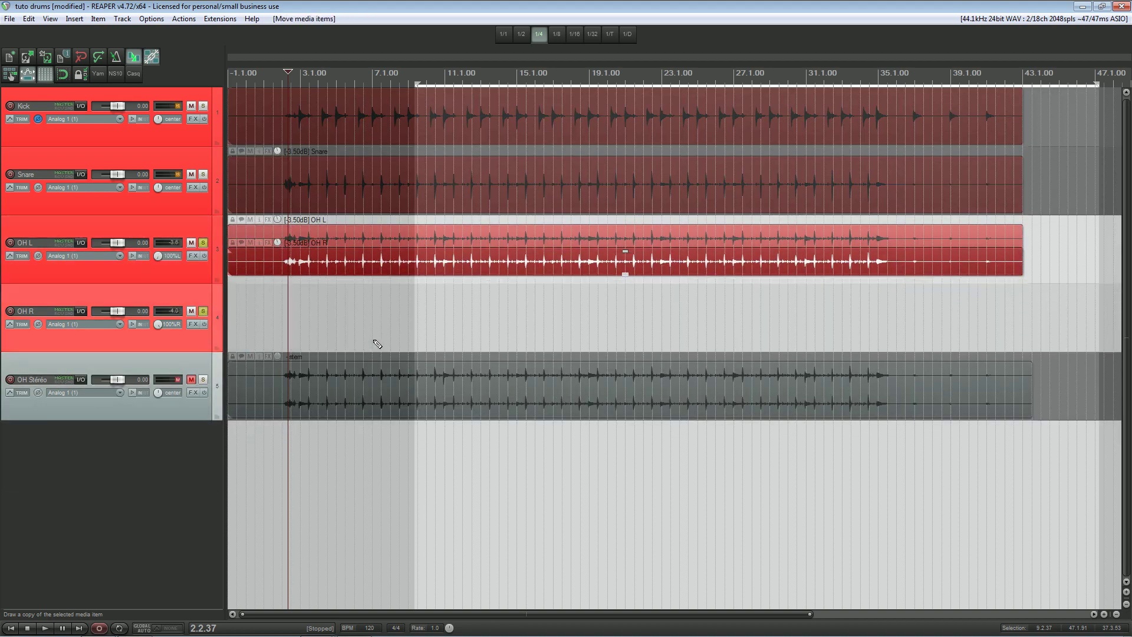
key(ctrl+z)
key(ctrl+z)
key(ctrl+z)
key(ctrl+z)
key(ctrl+z)
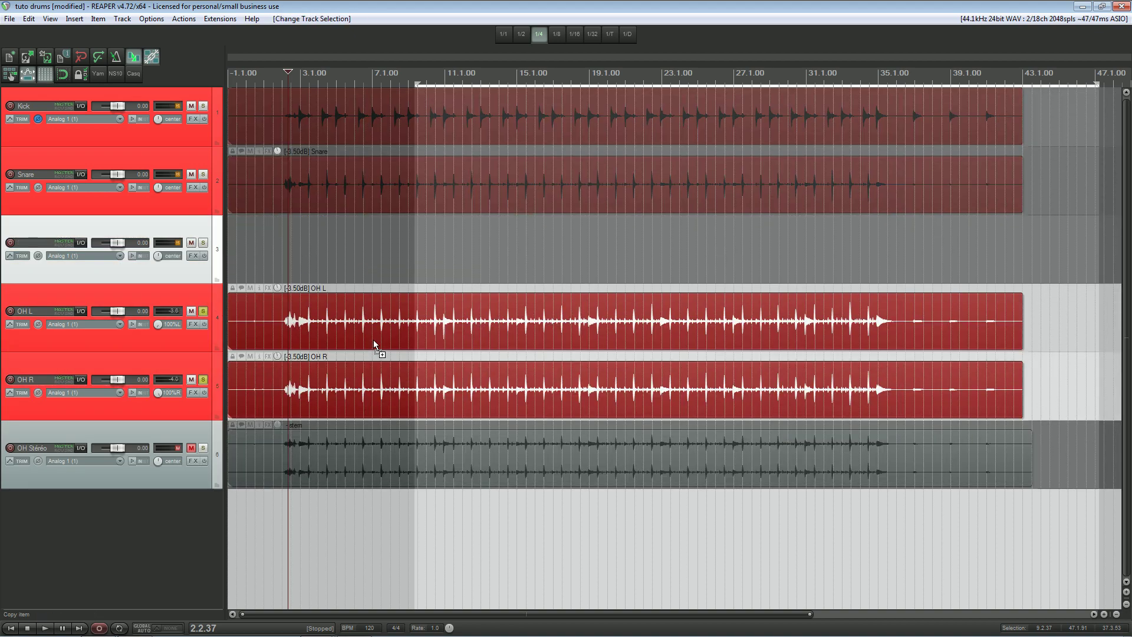
Step: Remove the empty unnamed track between the Snare and OH L tracks
right_click(218, 262)
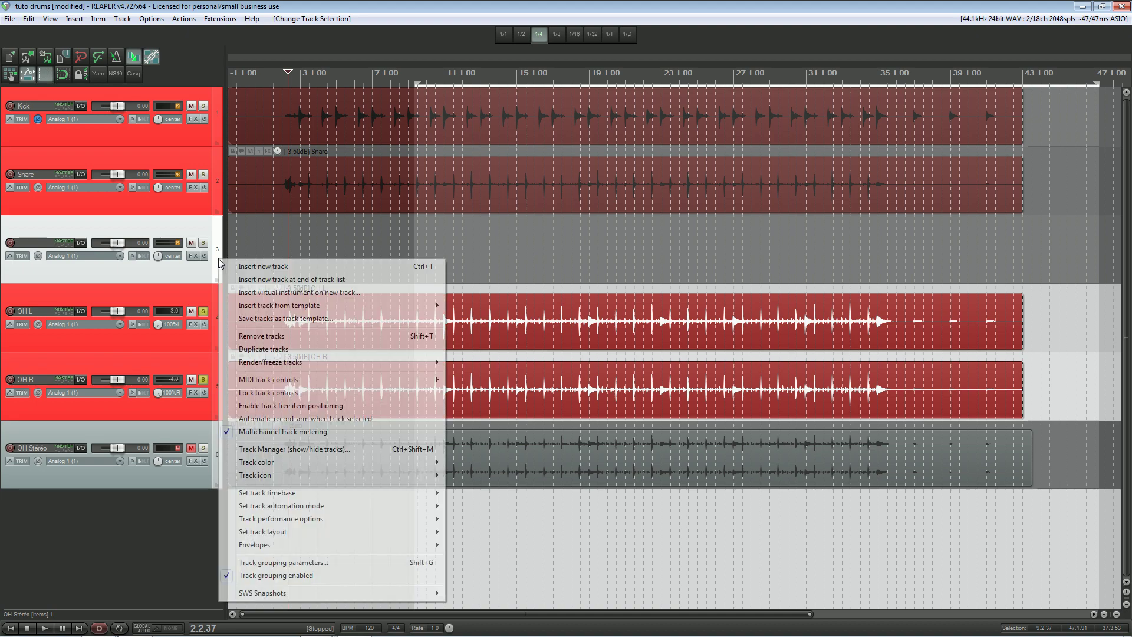
click(253, 335)
scroll(280, 271, down, 2)
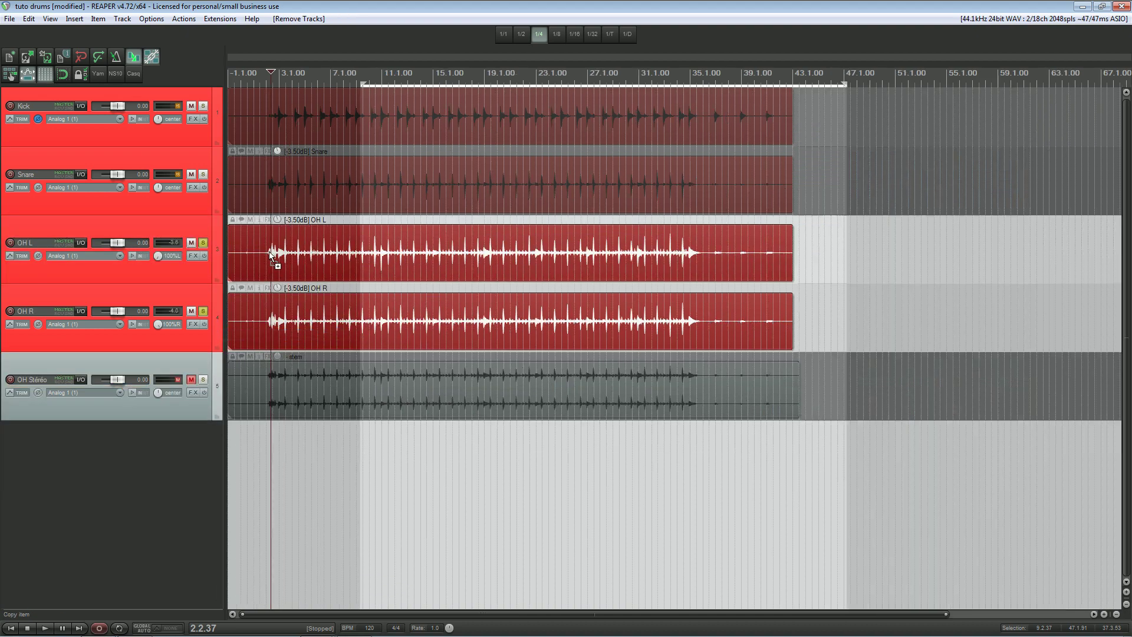
Step: Open the SWS cycle action editor and import the file correler et decorreler.ini into the Main section
click(220, 18)
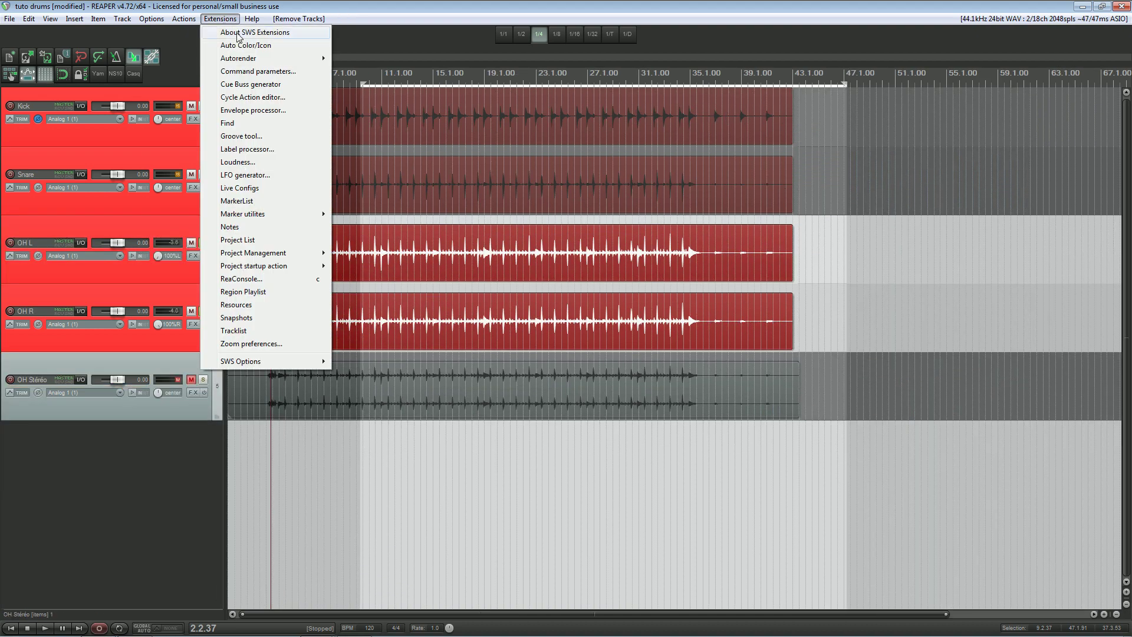
click(252, 96)
drag(514, 36, 565, 33)
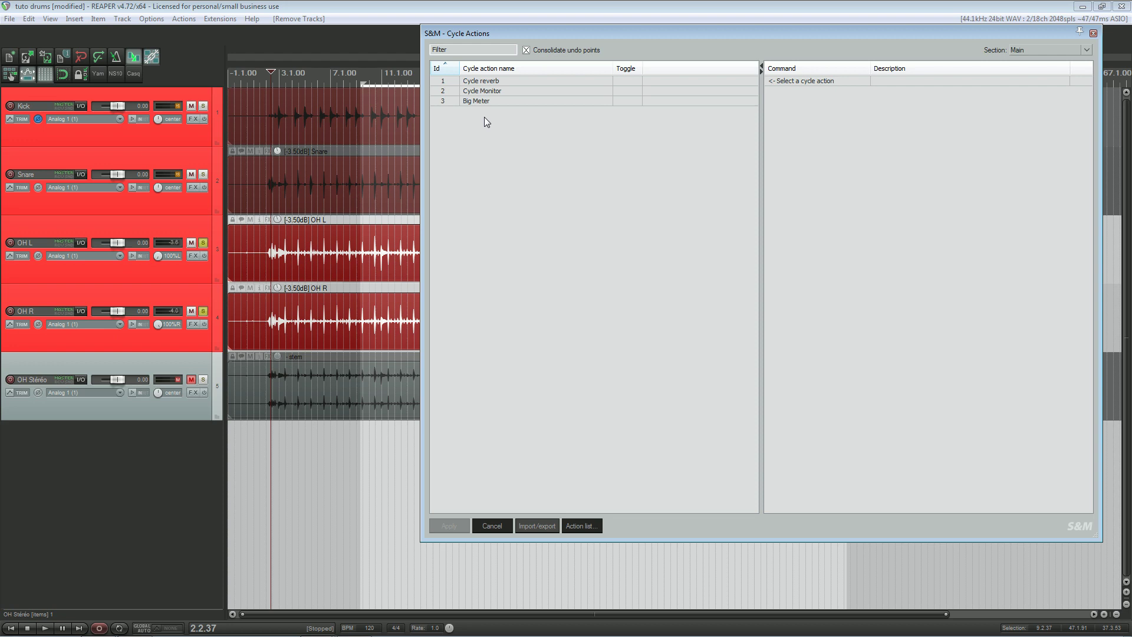
click(529, 525)
click(561, 437)
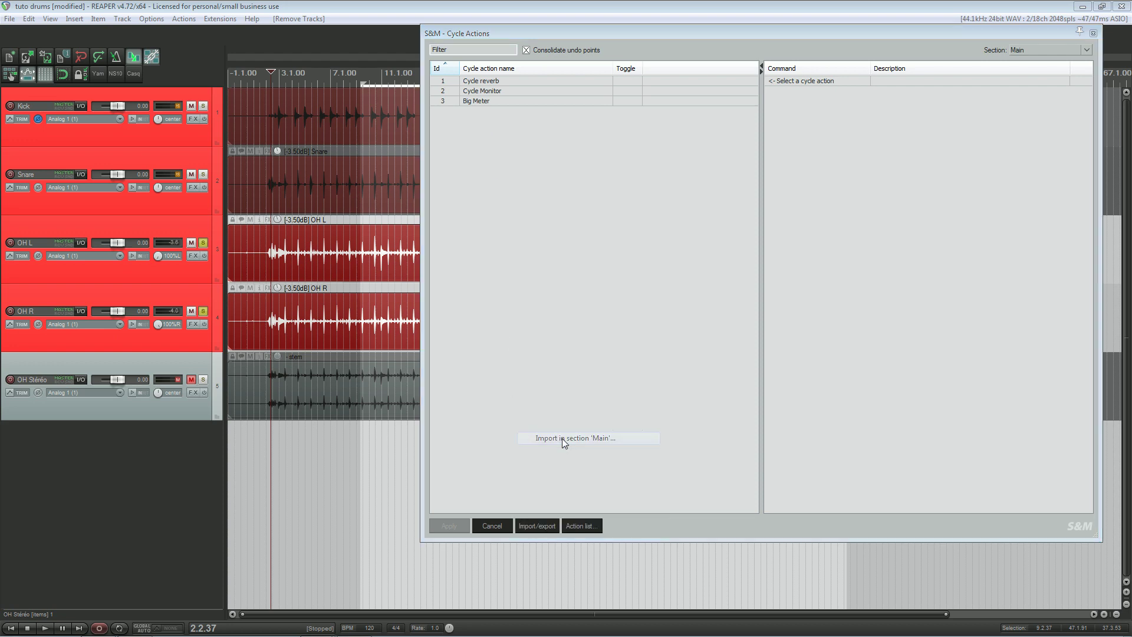
click(383, 179)
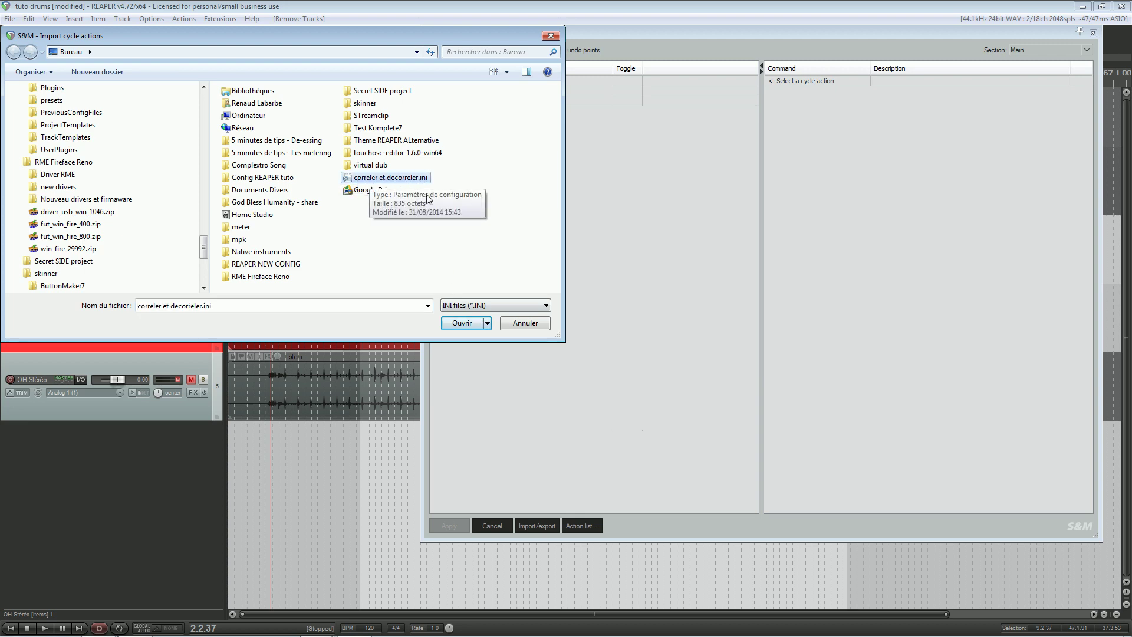
click(456, 325)
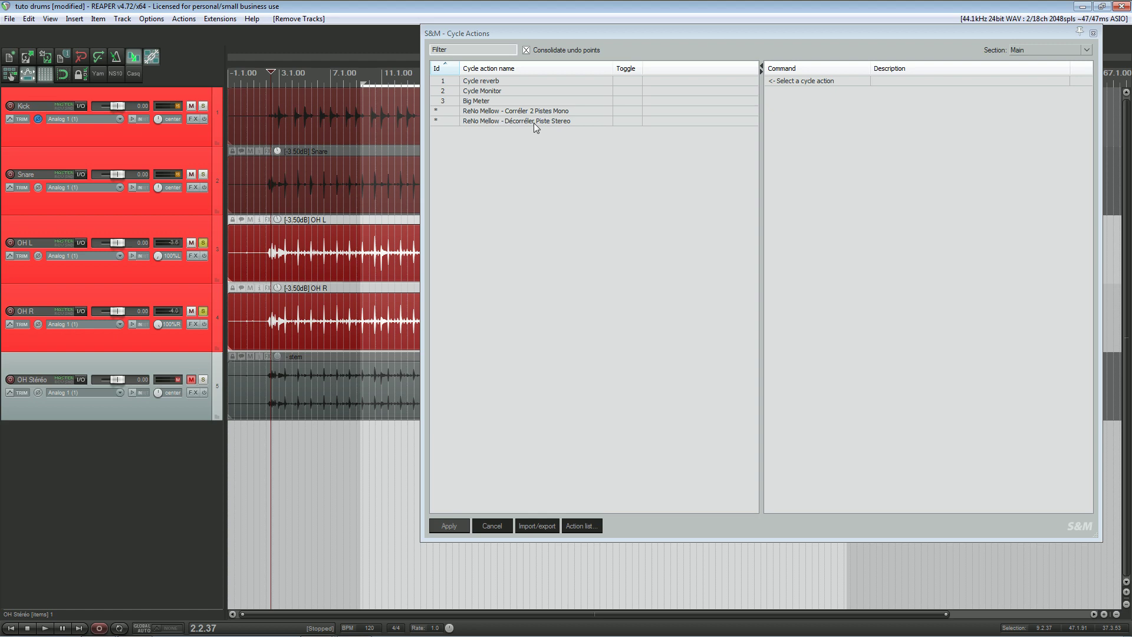
Step: Apply the imported ReNo Mellow cycle actions and close the cycle action editor
click(449, 525)
click(1093, 33)
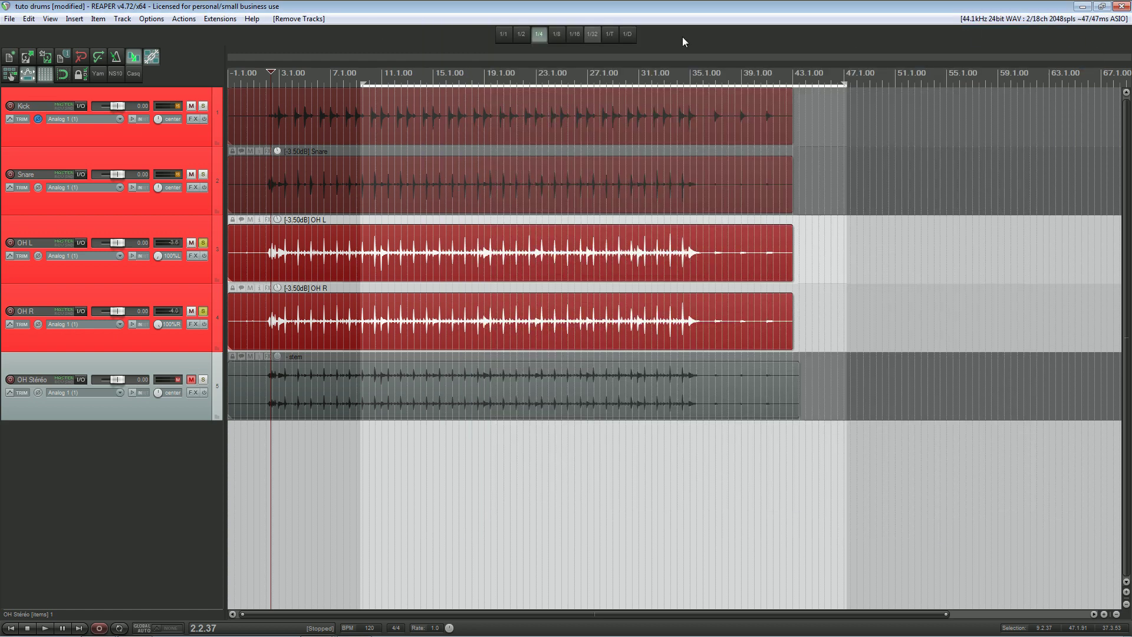
Step: Open the action list and filter it for "reno" to locate the two imported ReNo Mellow actions
click(183, 19)
click(184, 19)
key(question)
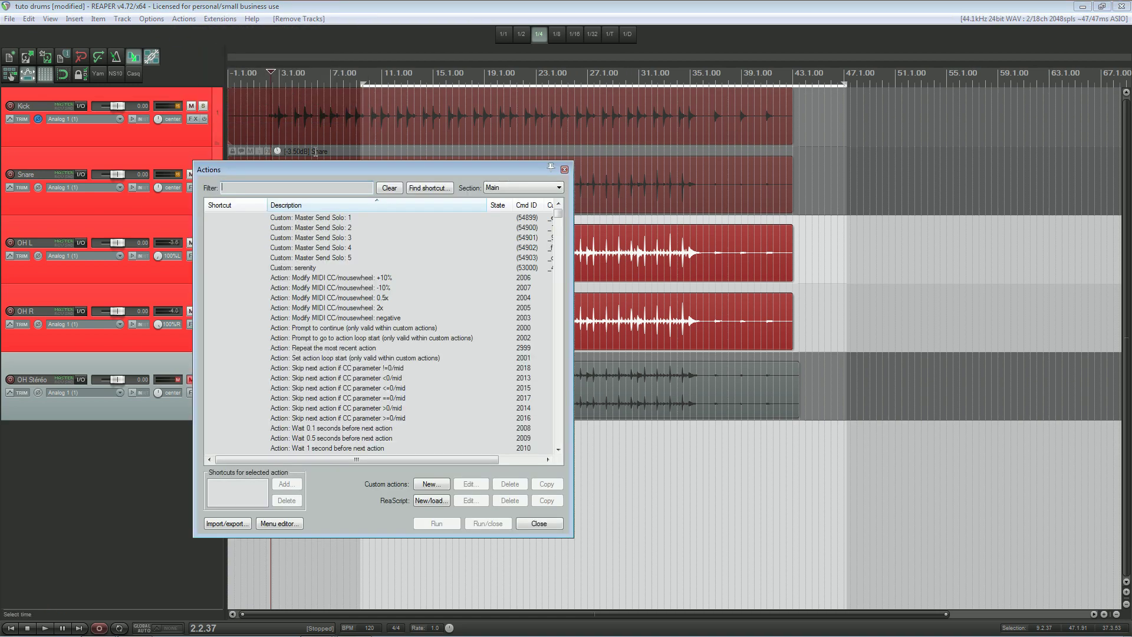
text(reno)
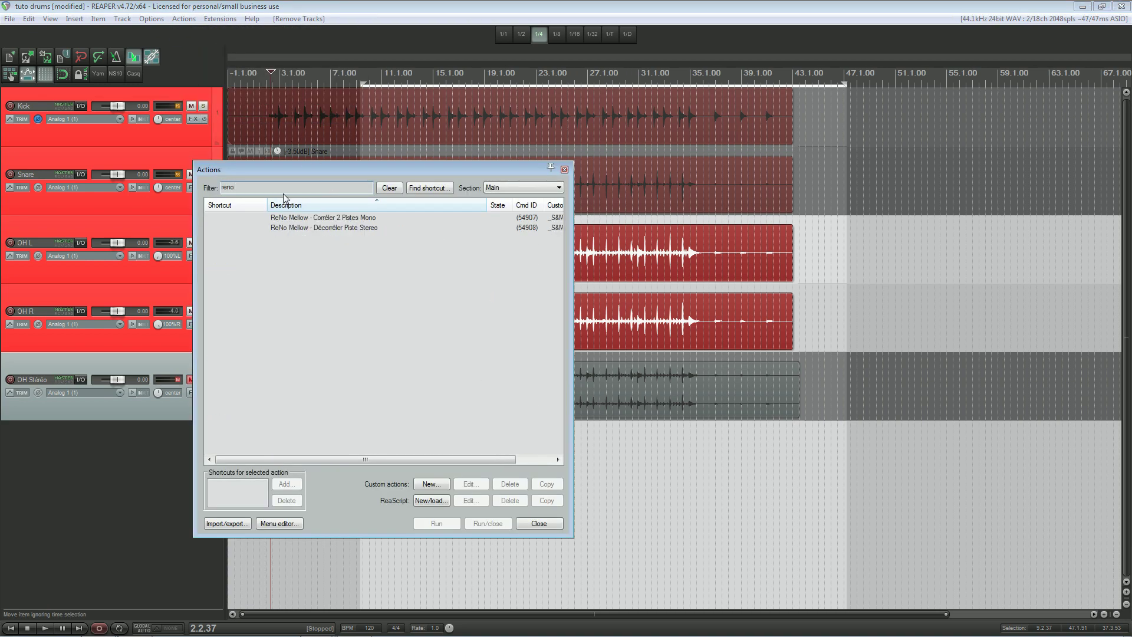
click(292, 218)
click(304, 227)
drag(331, 170, 579, 109)
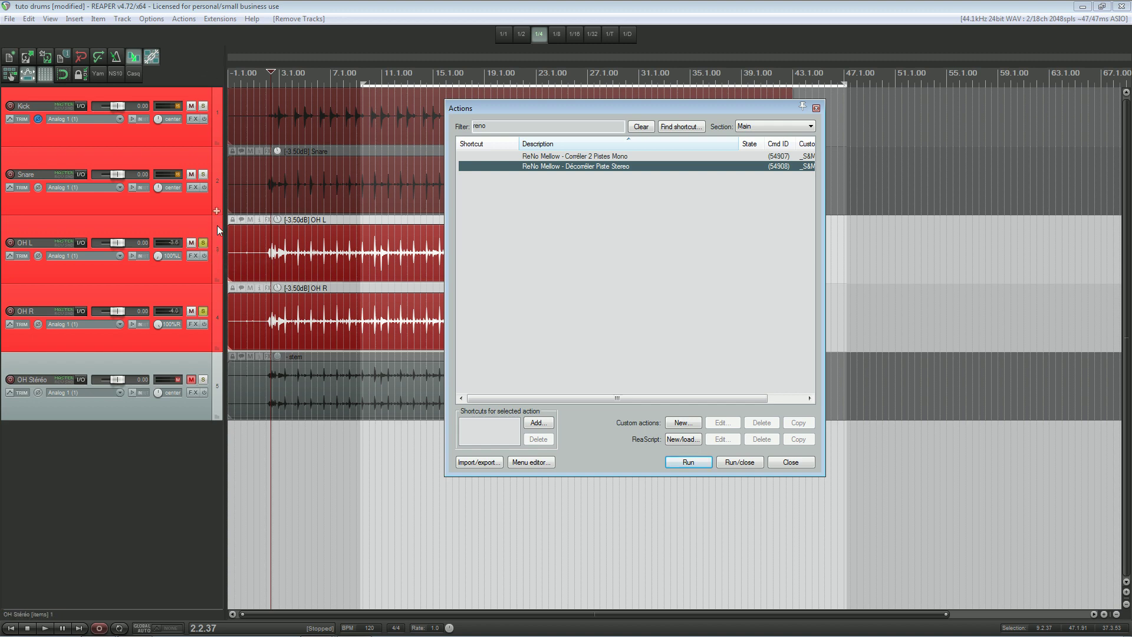
click(215, 287)
click(217, 314)
click(213, 255)
click(218, 303)
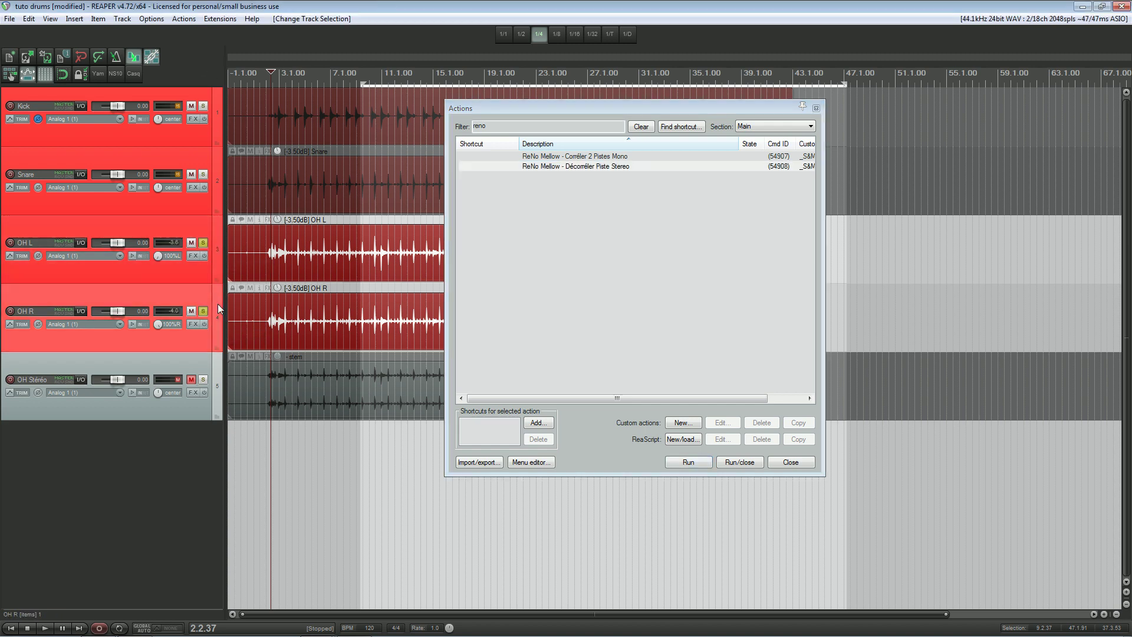
click(219, 258)
click(217, 287)
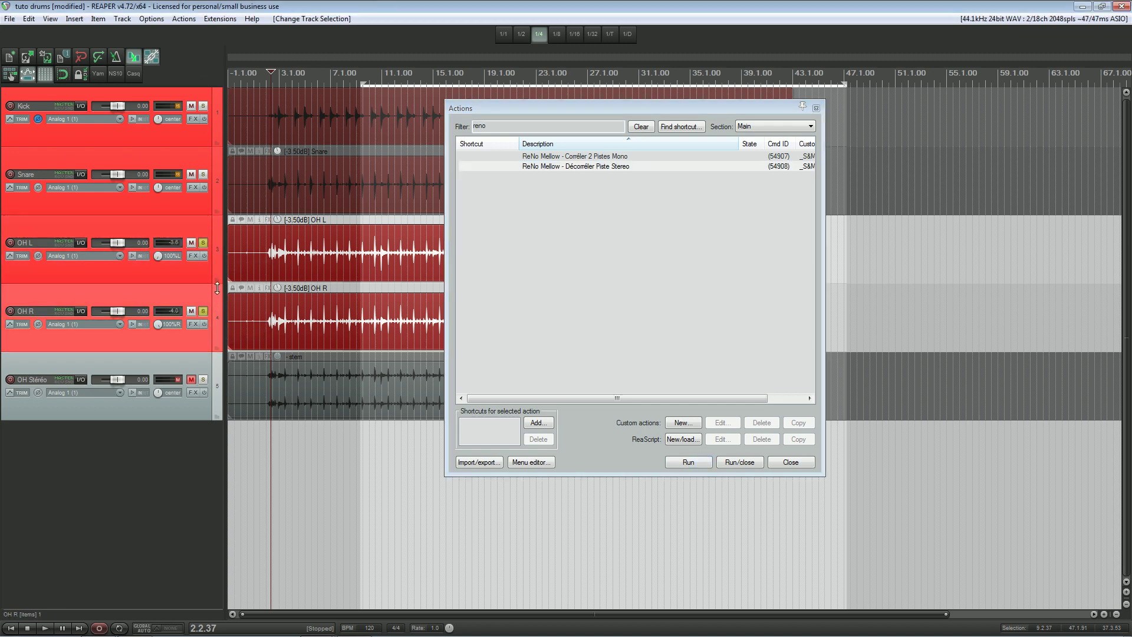
Step: Add a submenu named Corréler at the start of the customized Track control panel context menu
click(178, 20)
click(151, 19)
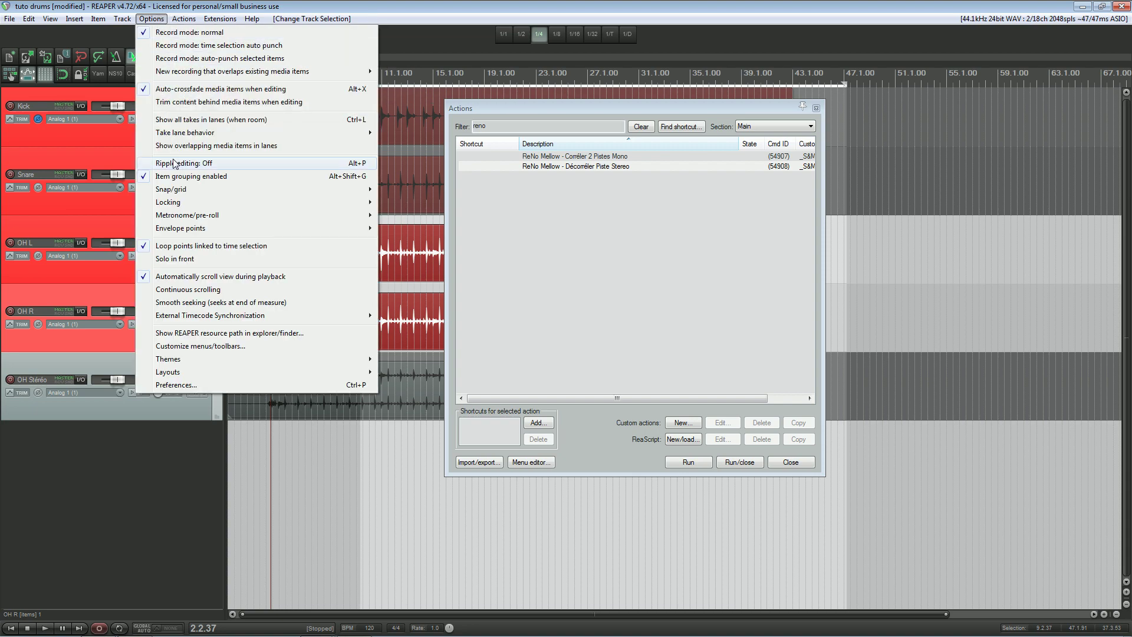
click(191, 347)
drag(247, 104, 636, 89)
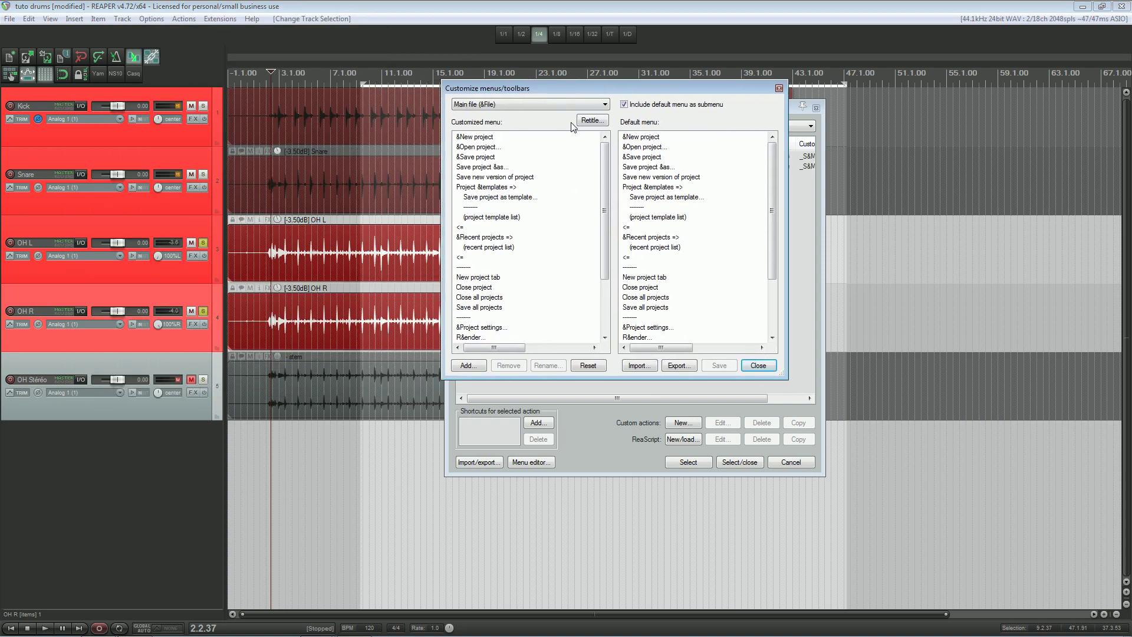
click(560, 104)
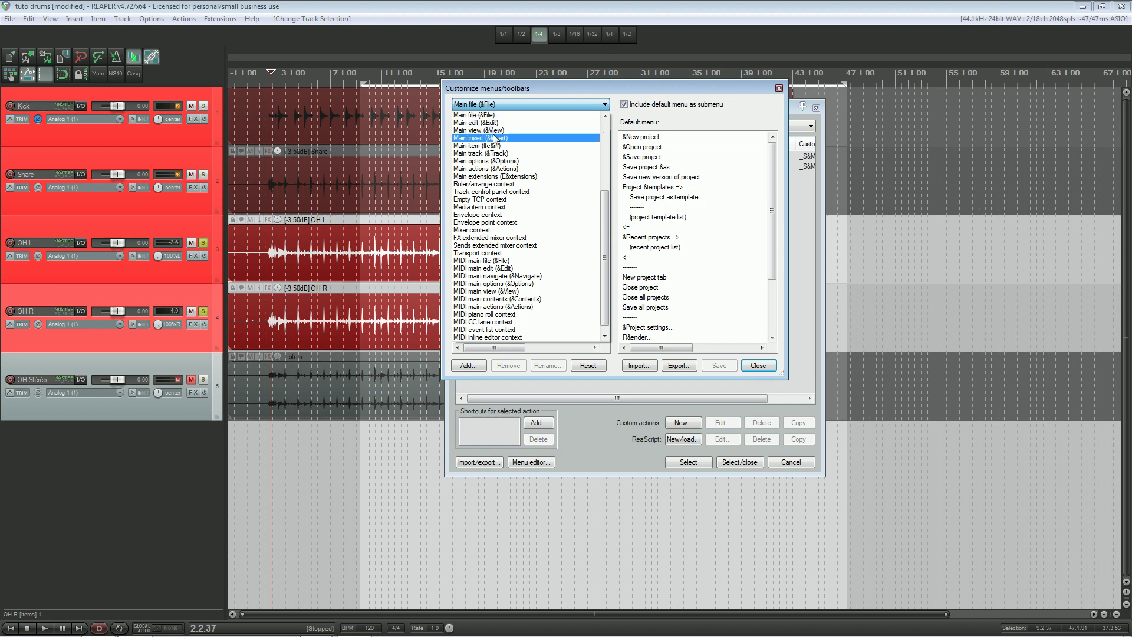
click(495, 192)
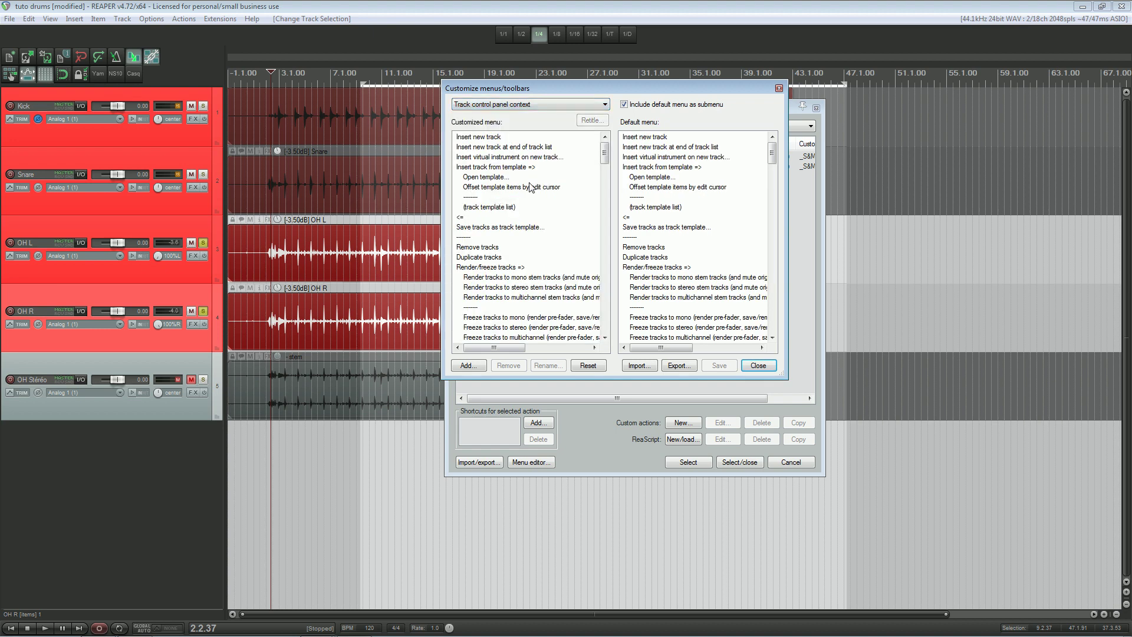
click(499, 347)
click(468, 365)
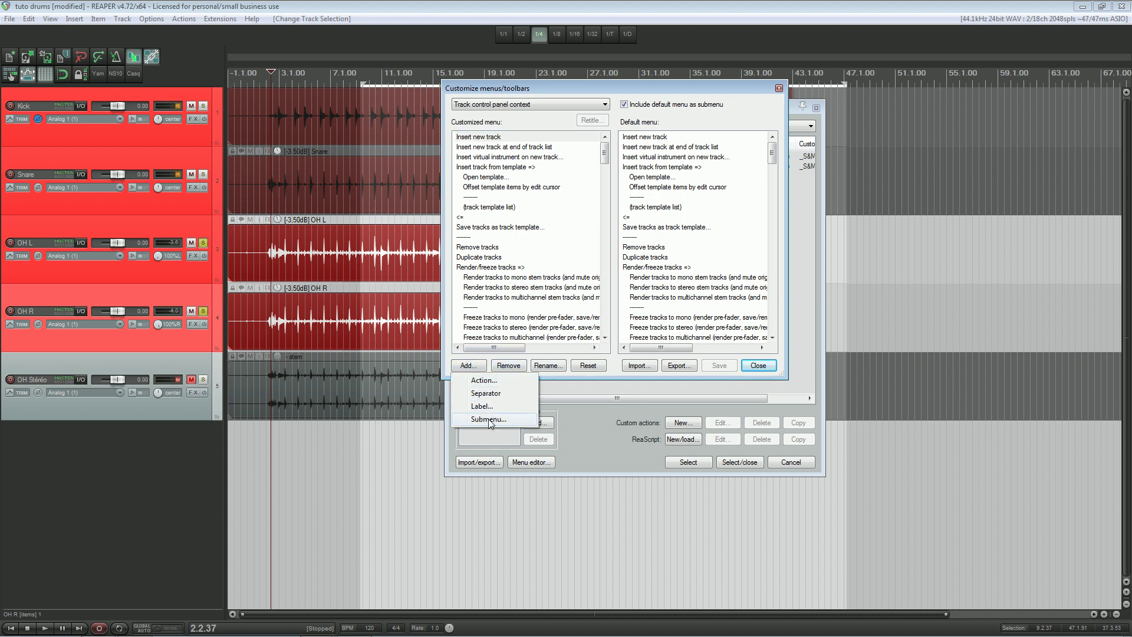
click(491, 419)
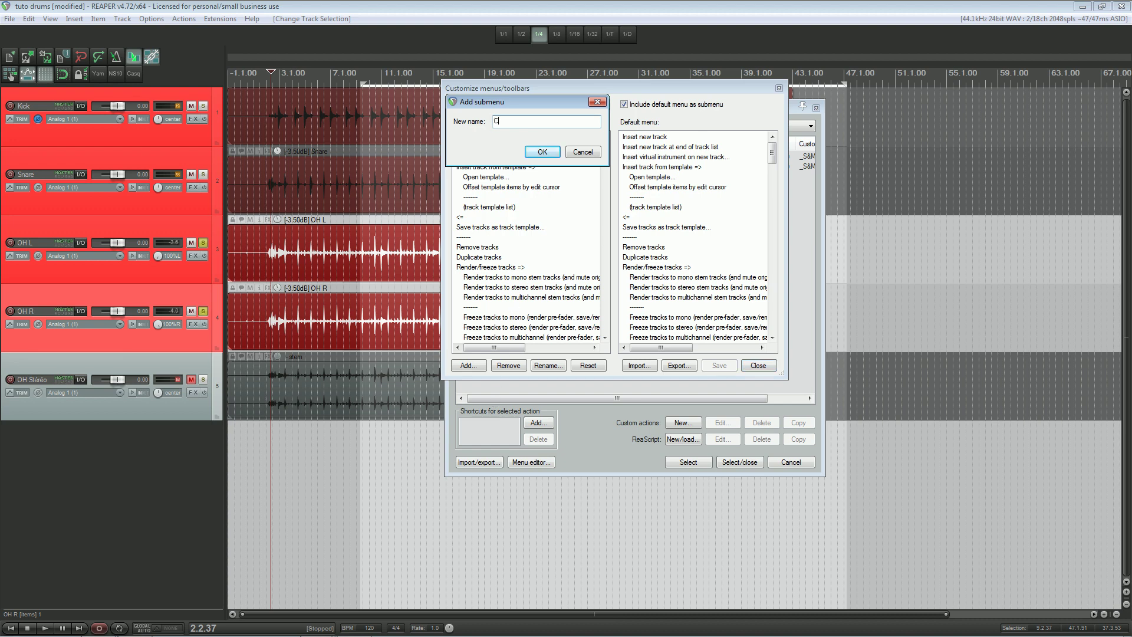
key(Return)
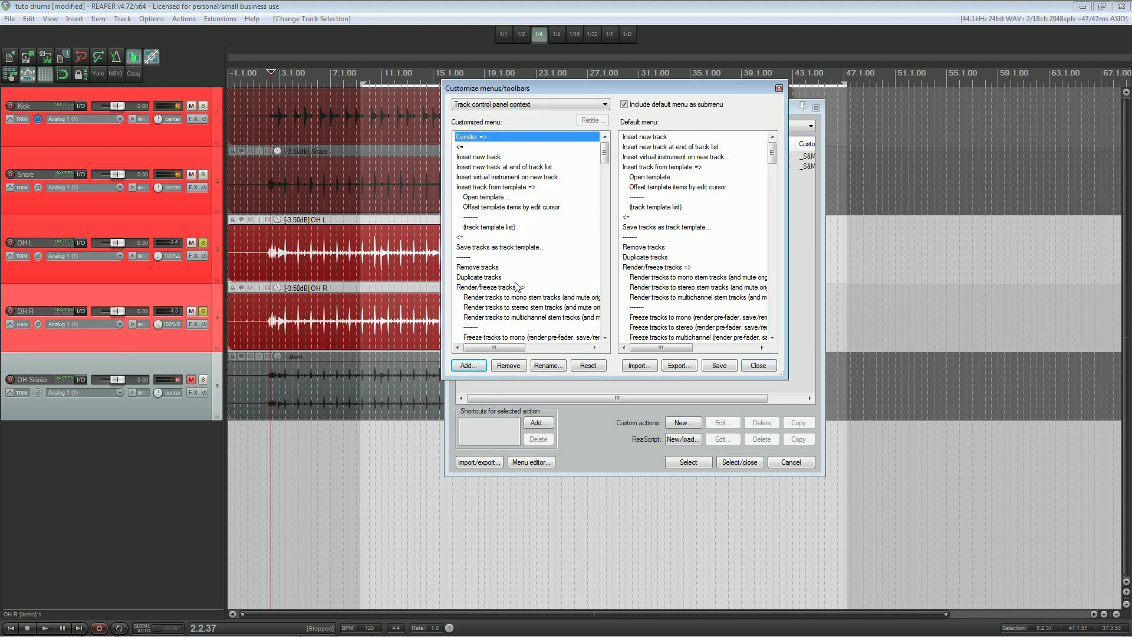
Step: Add the ReNo Mellow actions Corréler 2 Pistes Mono and Décorréler Piste Stereo inside the Corréler submenu
click(468, 366)
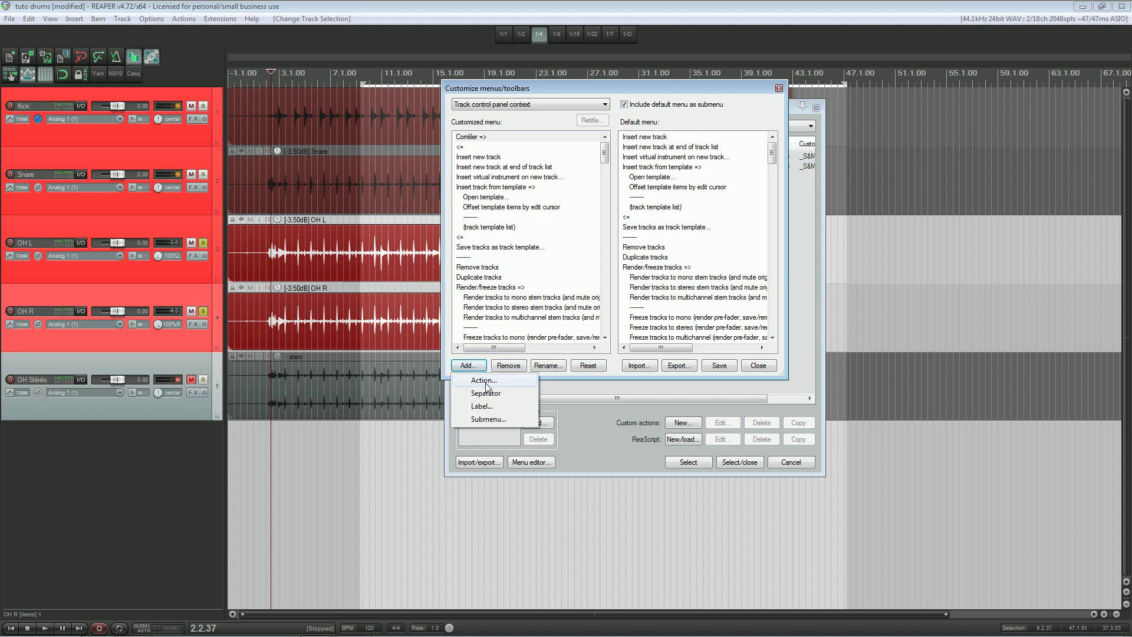
click(480, 382)
click(554, 148)
click(558, 165)
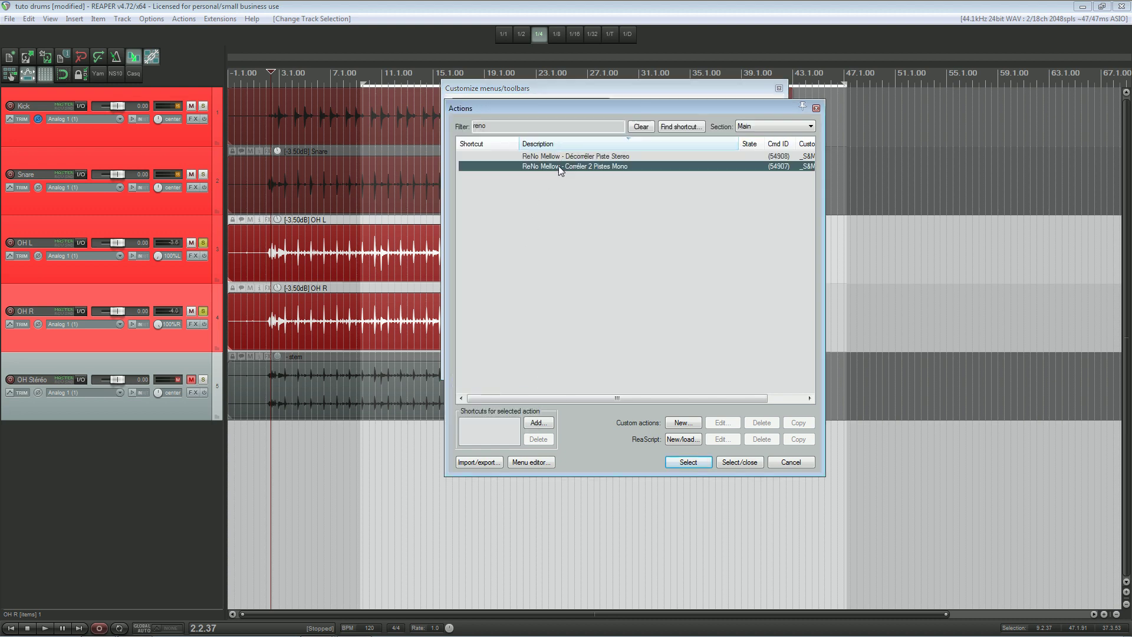
shift+click(560, 159)
click(688, 462)
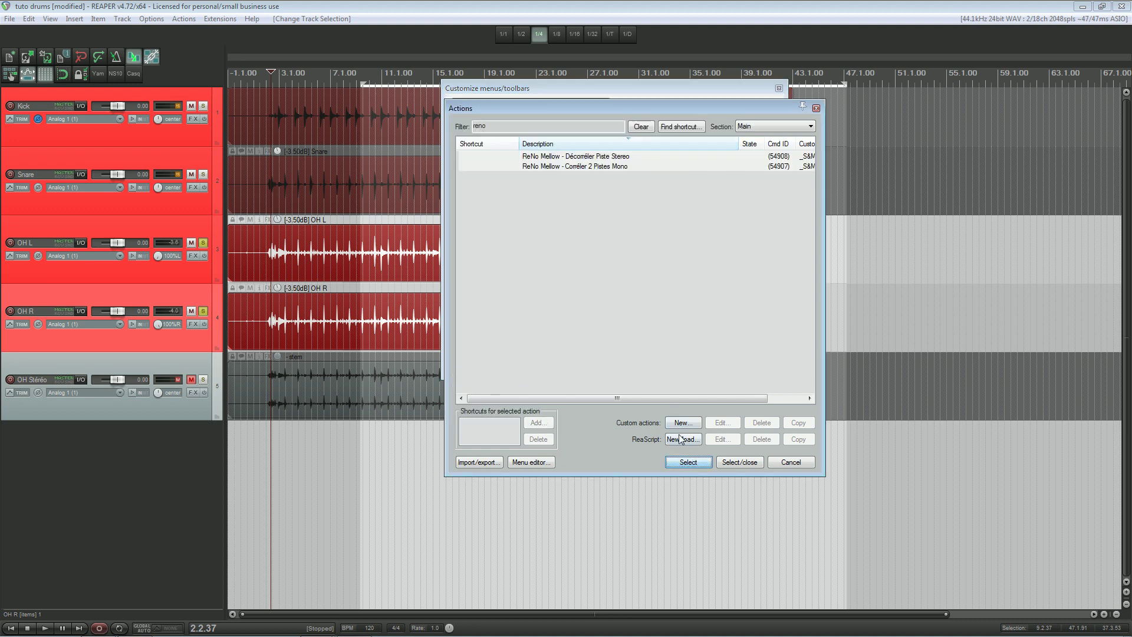
drag(604, 104, 863, 116)
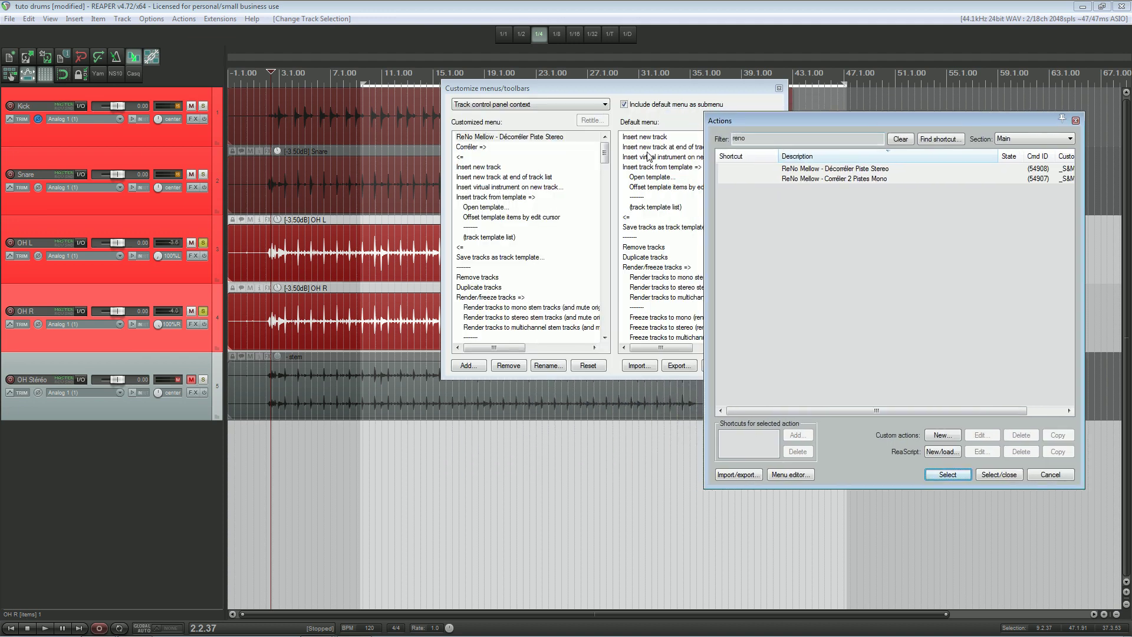
click(606, 155)
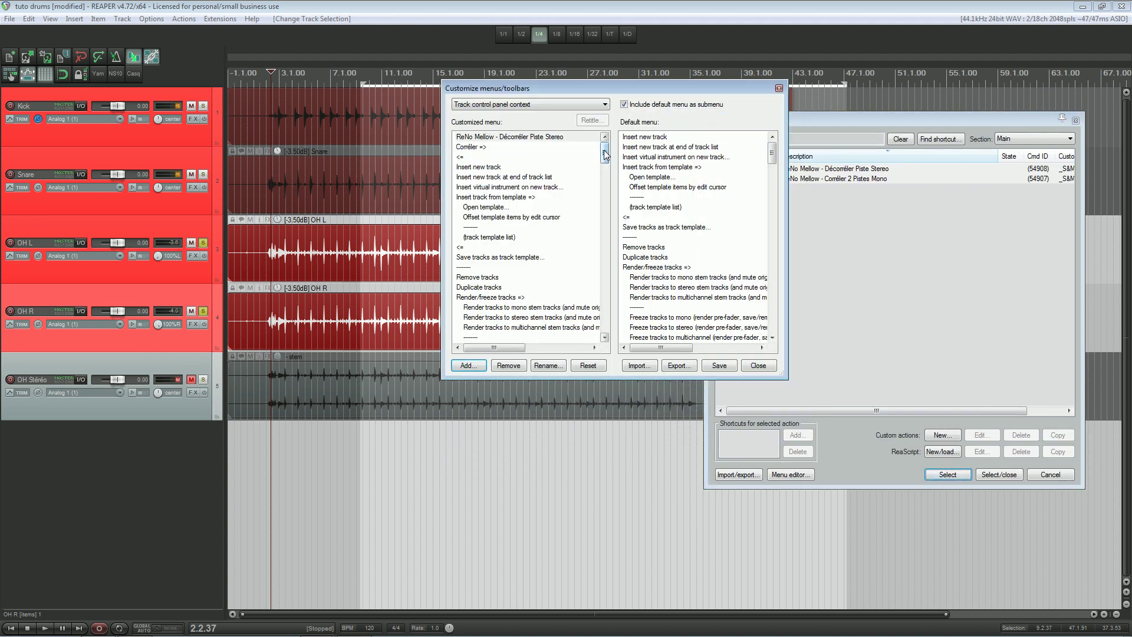
click(839, 179)
click(946, 474)
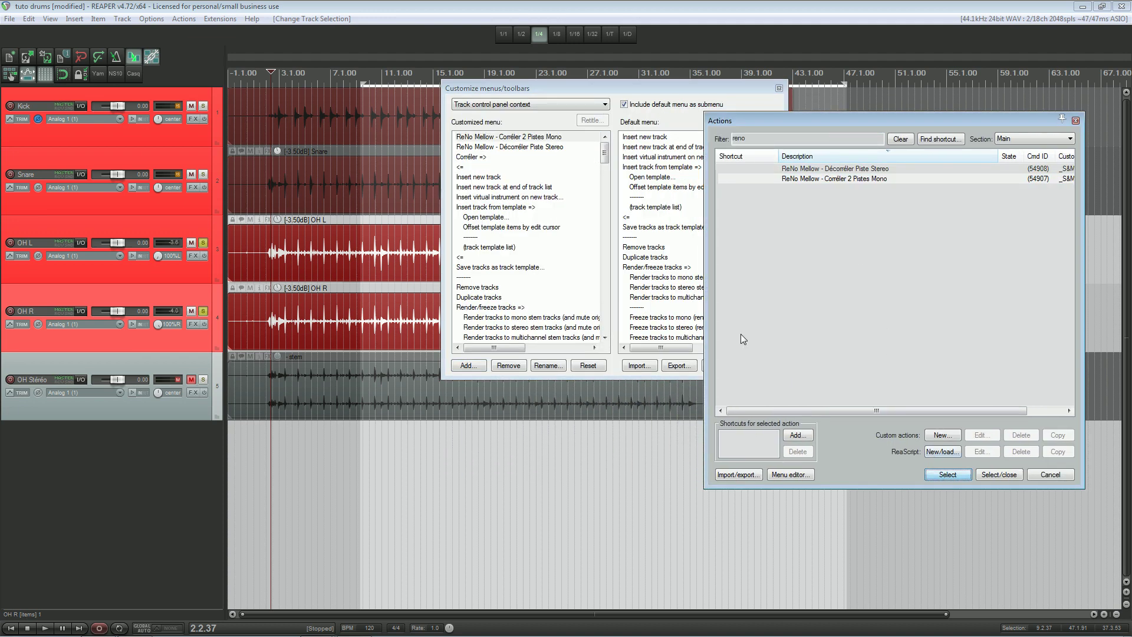
drag(497, 152, 499, 144)
Step: Rename the submenu entries to Corréler 2 Pistes Mono and Décorréler Piste Stereo, and save the customized menu
right_click(498, 148)
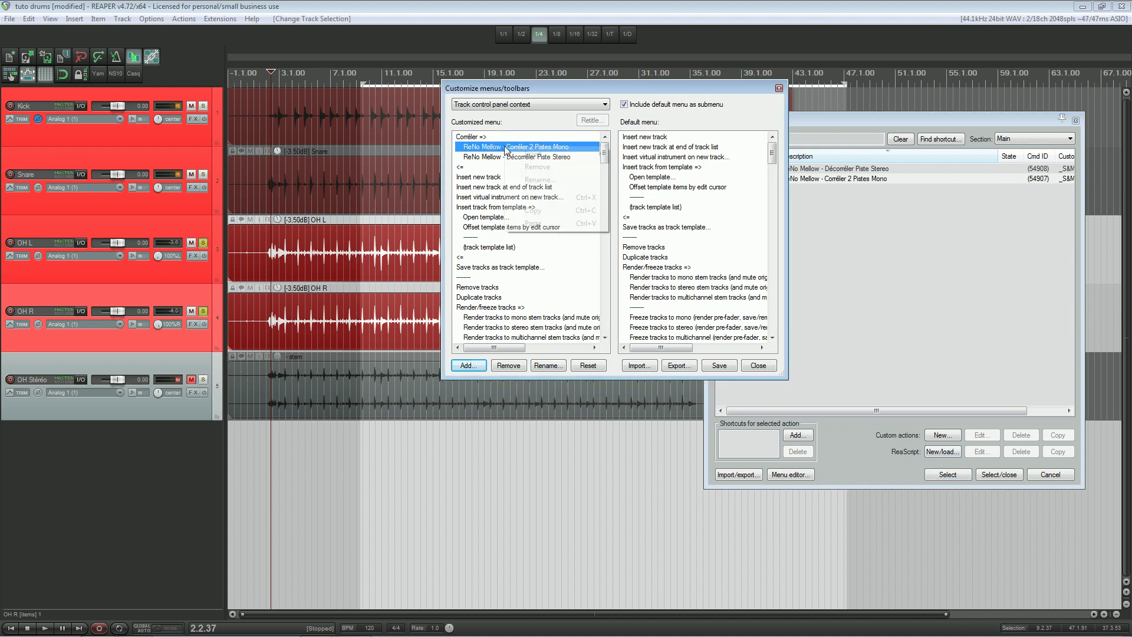
click(530, 176)
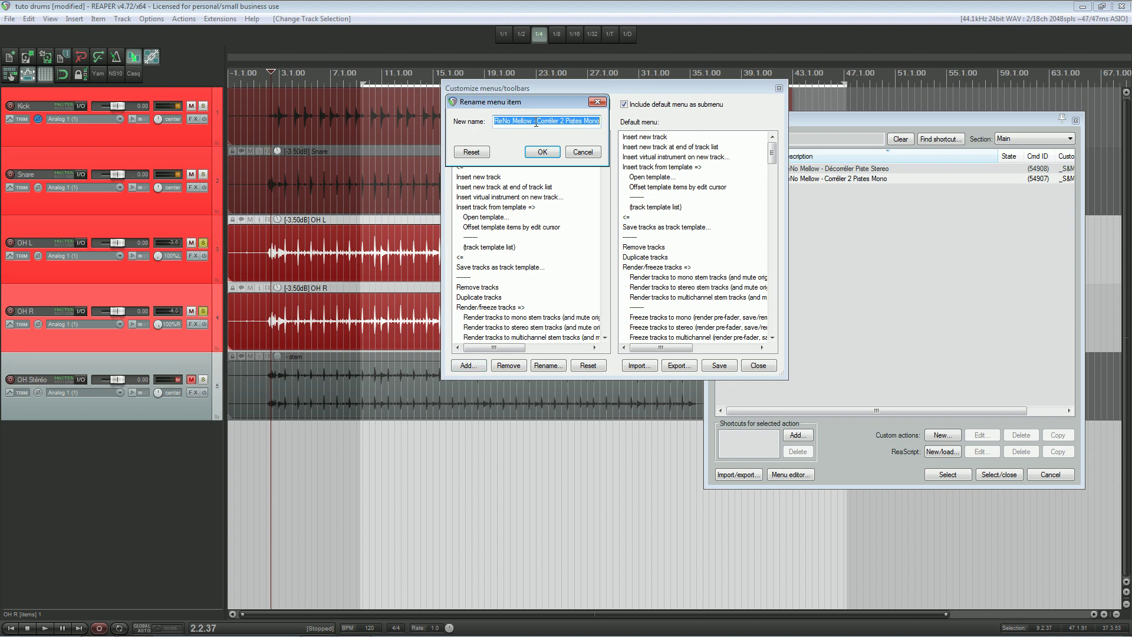
right_click(513, 157)
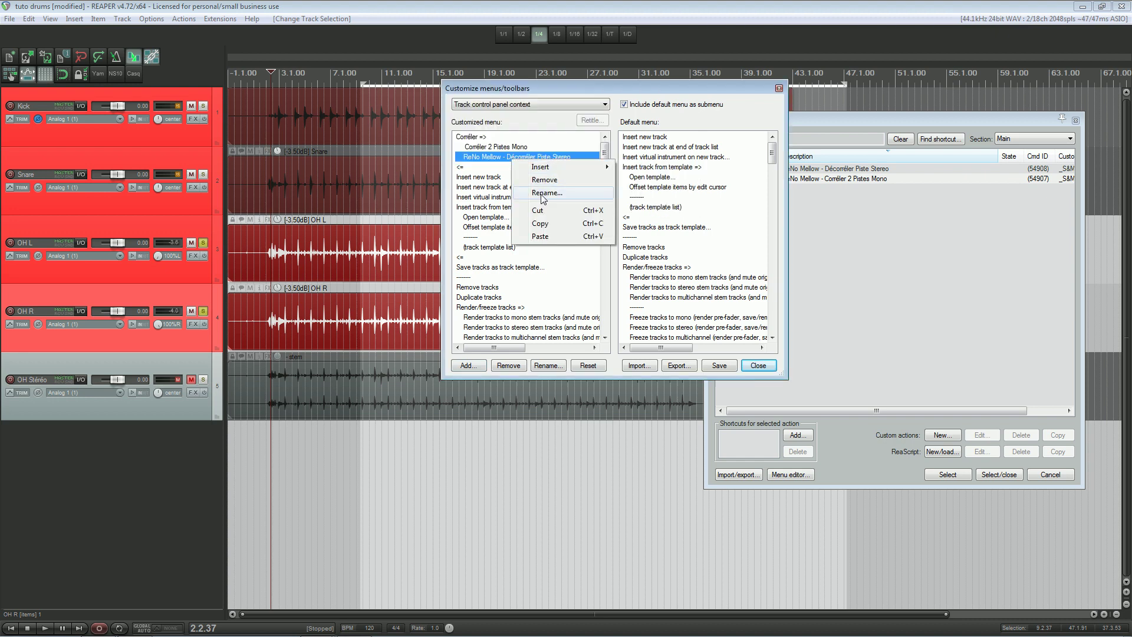
click(542, 193)
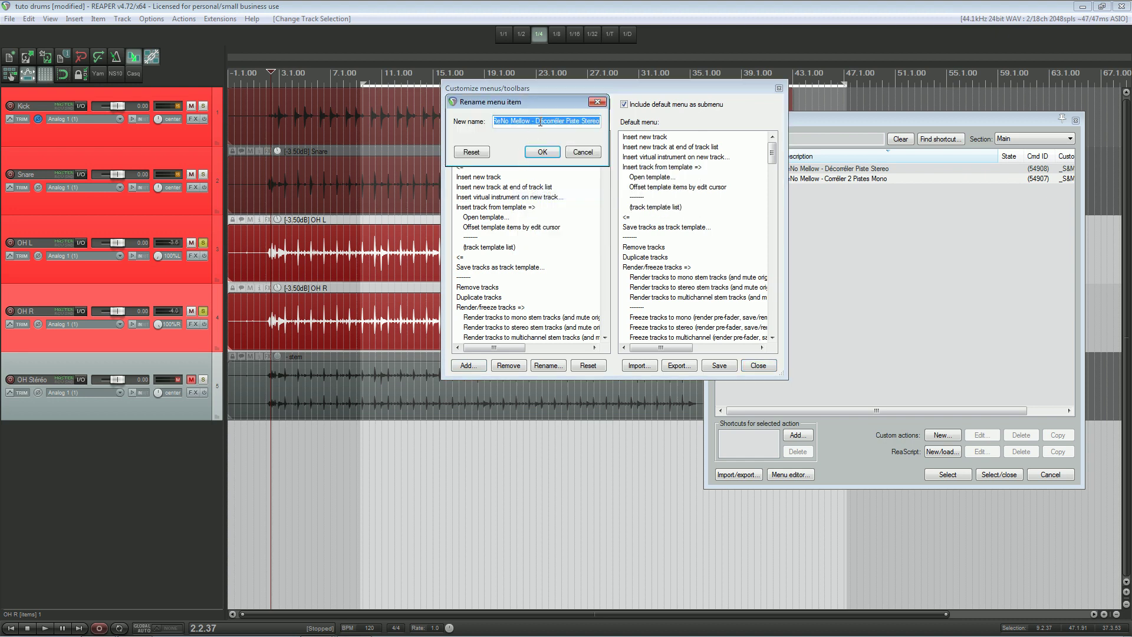
key(Return)
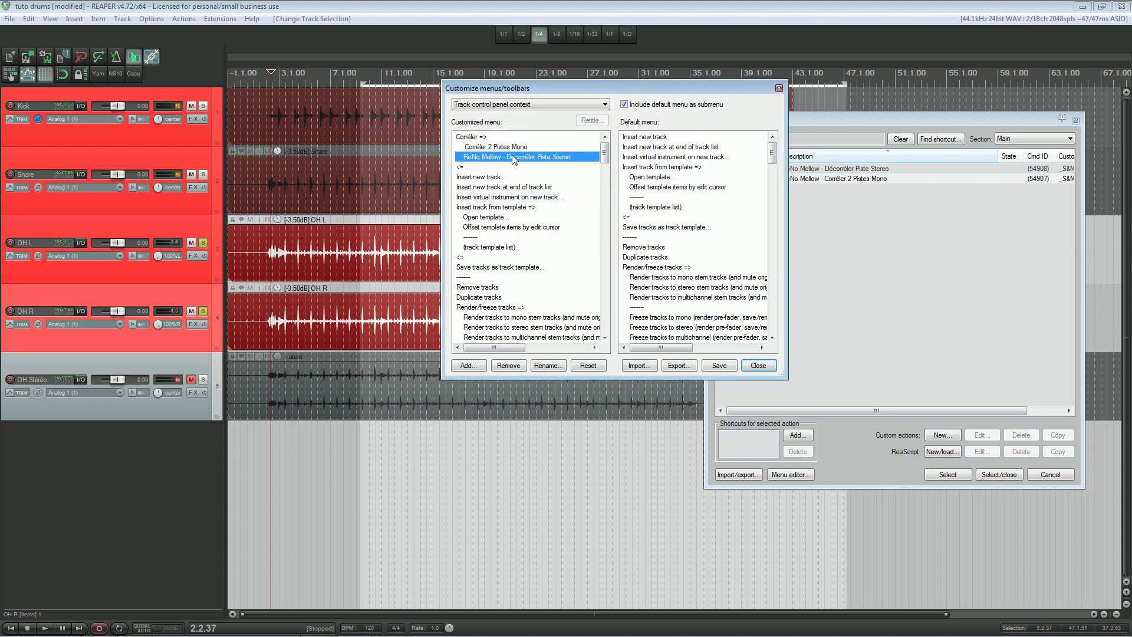
right_click(514, 157)
click(536, 197)
click(719, 365)
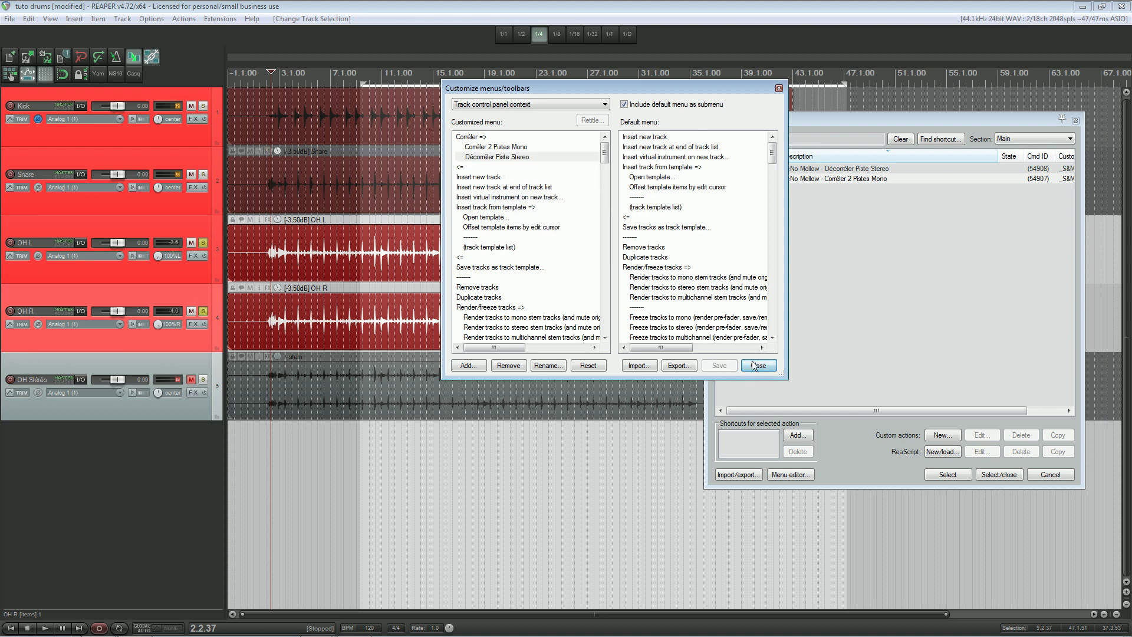
click(754, 365)
Step: Combine the OH L and OH R tracks with the Corréler 2 Pistes Mono action, and undo the combination
click(222, 250)
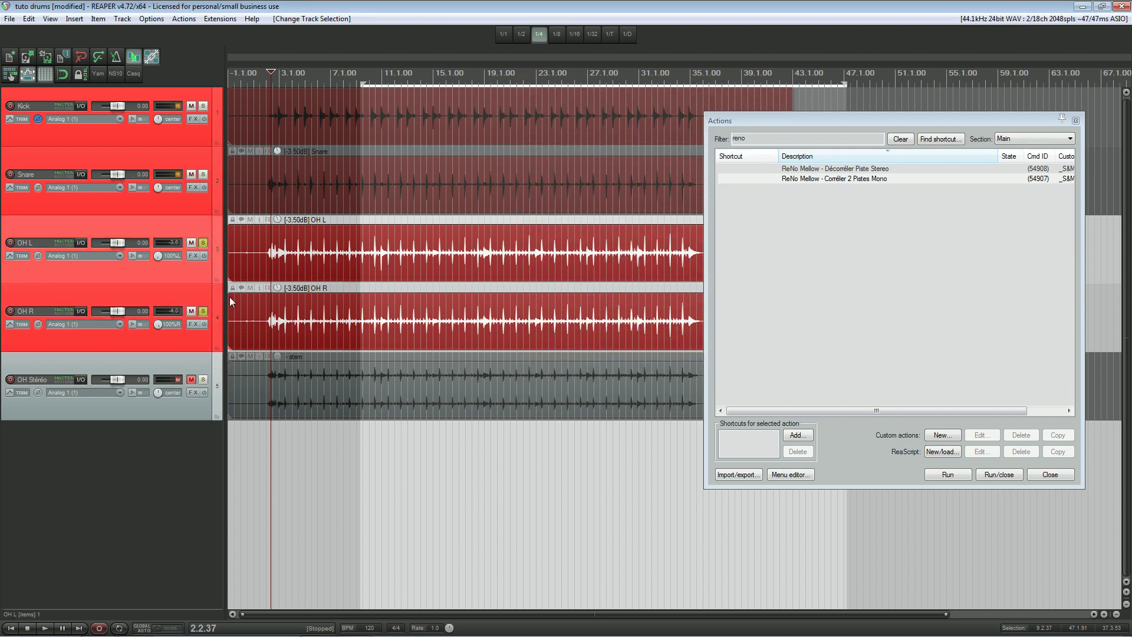
click(218, 307)
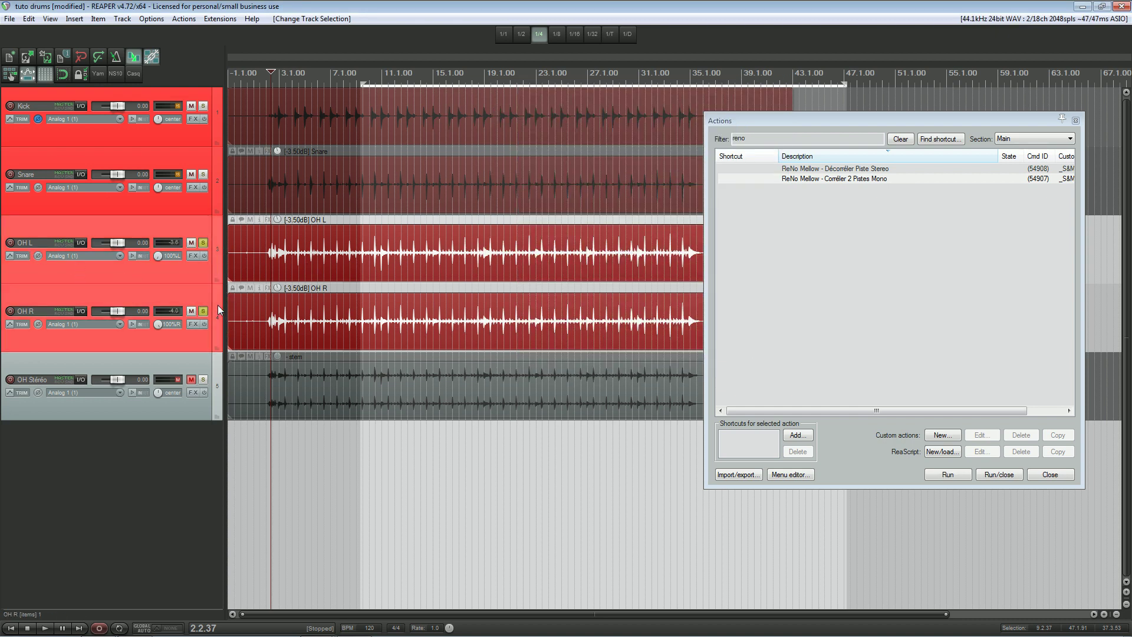
right_click(217, 250)
mouse_move(250, 258)
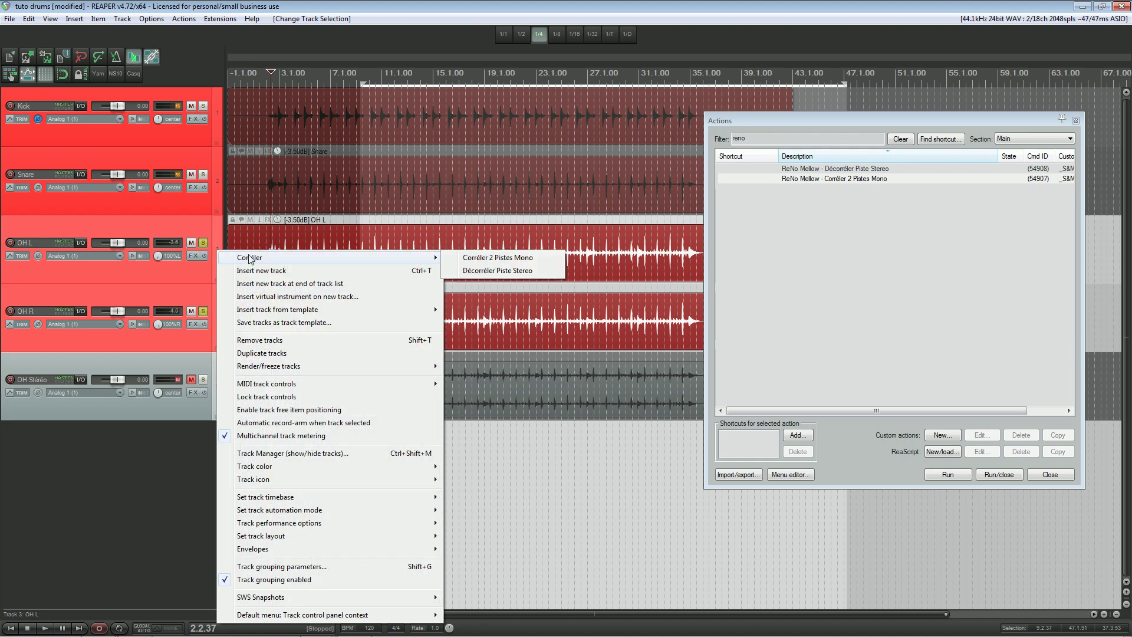
click(497, 257)
click(218, 305)
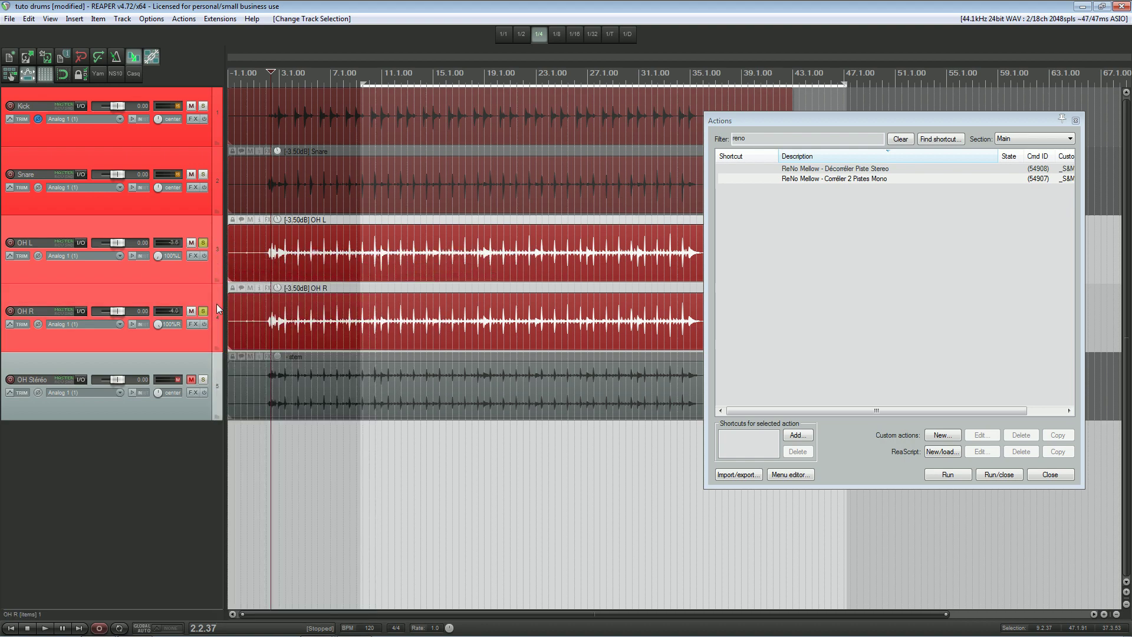
right_click(216, 254)
mouse_move(380, 262)
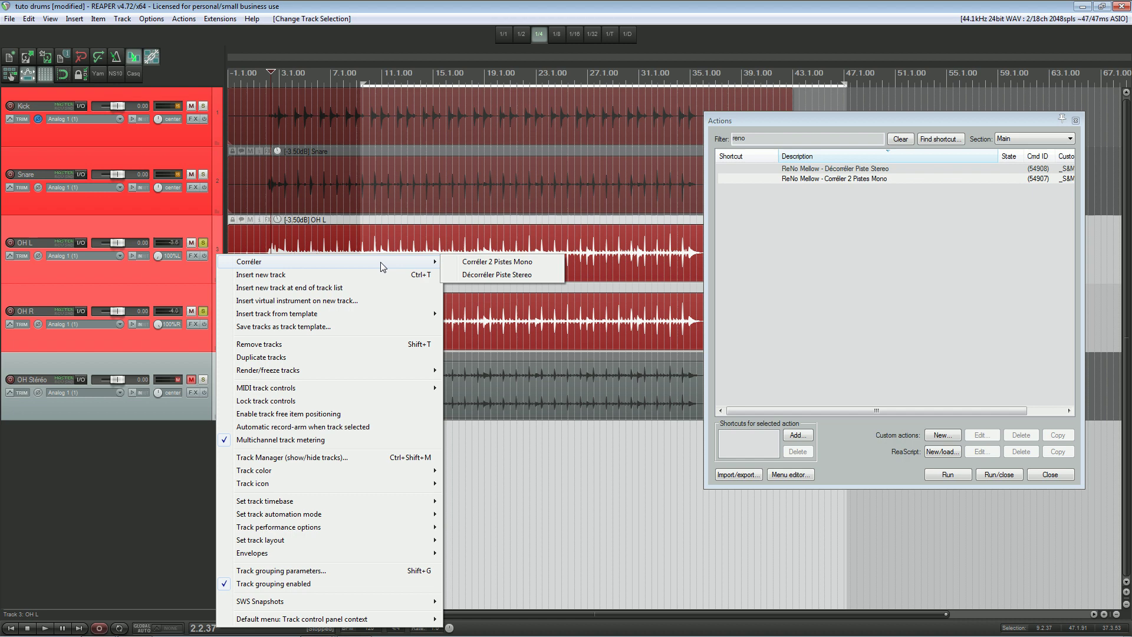
click(489, 264)
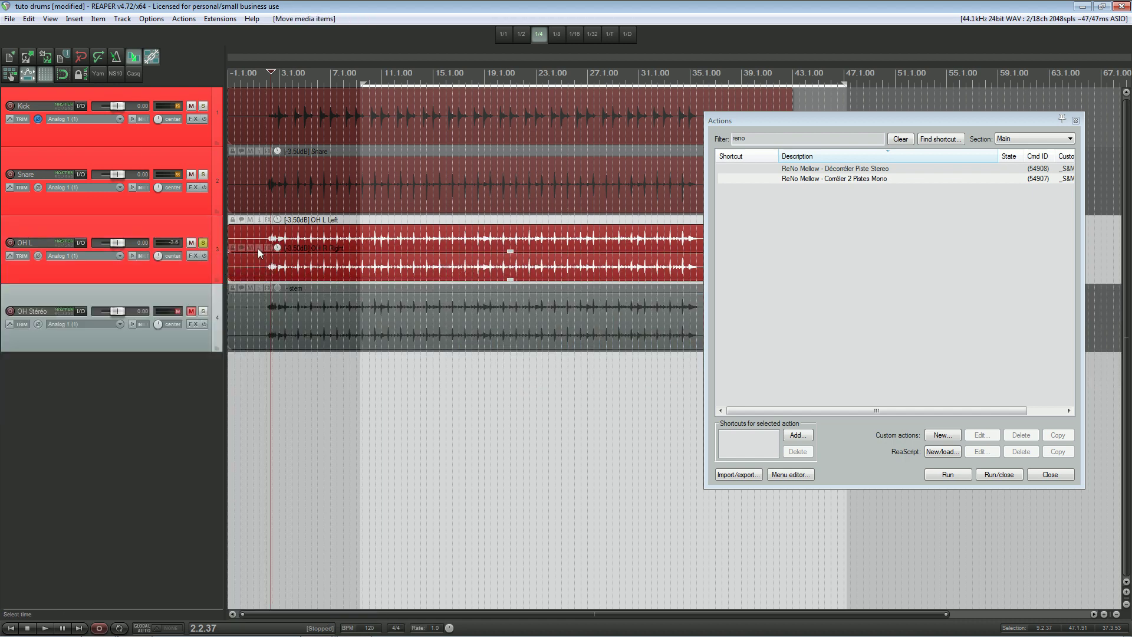
key(ctrl+z)
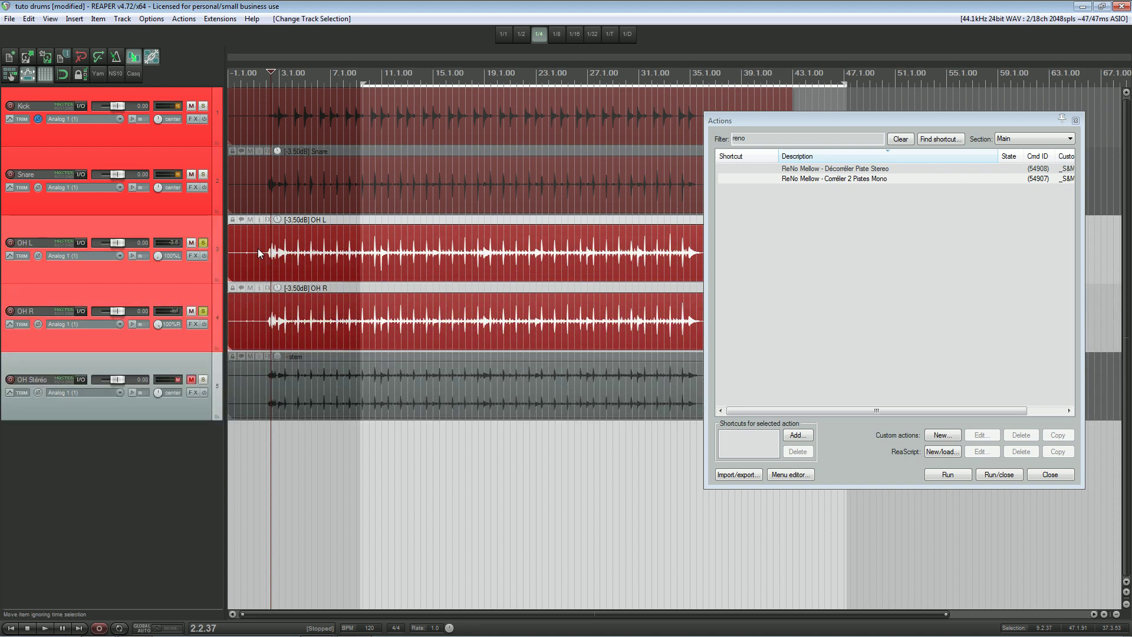
Step: Split the OH Stéréo track into left and right tracks with the Décorréler Piste Stereo action, and close the action list
click(221, 391)
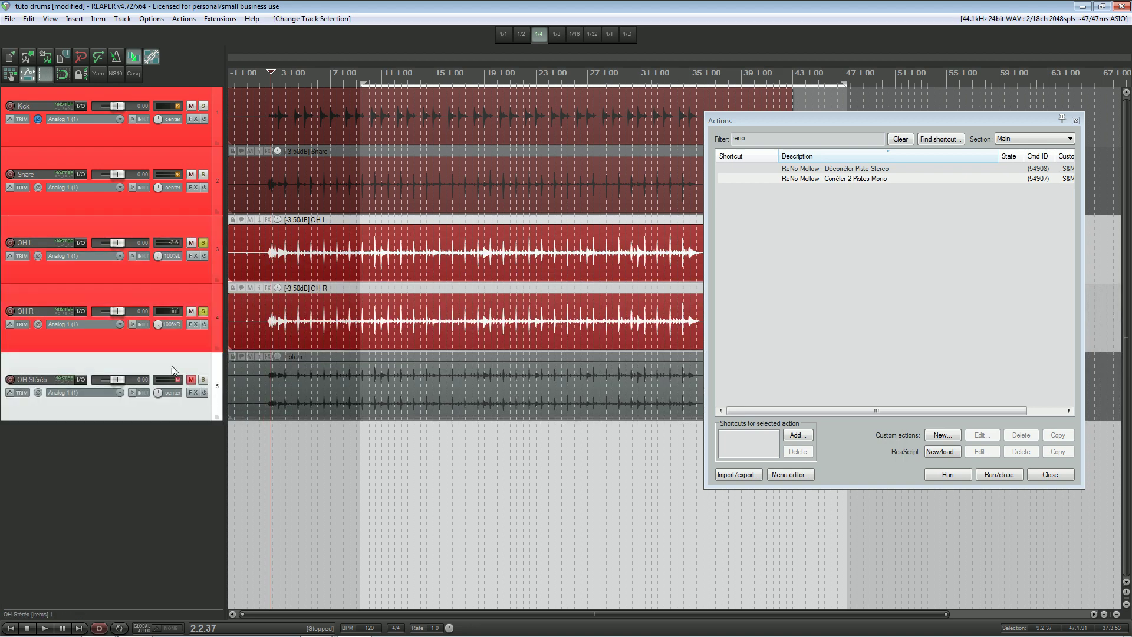
right_click(213, 380)
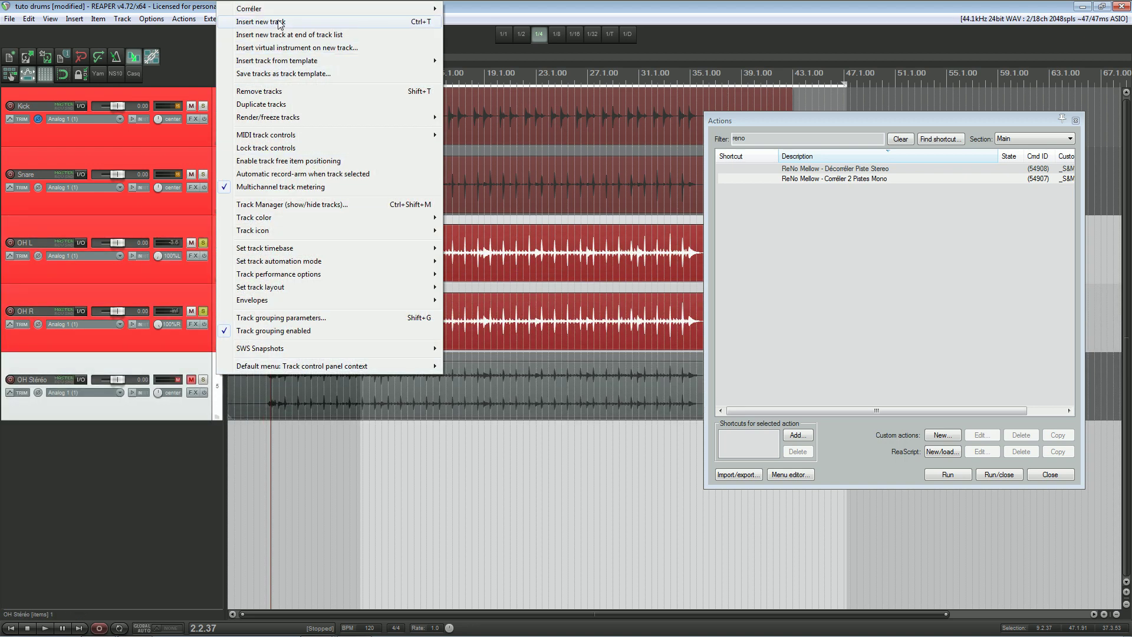
mouse_move(285, 13)
click(517, 22)
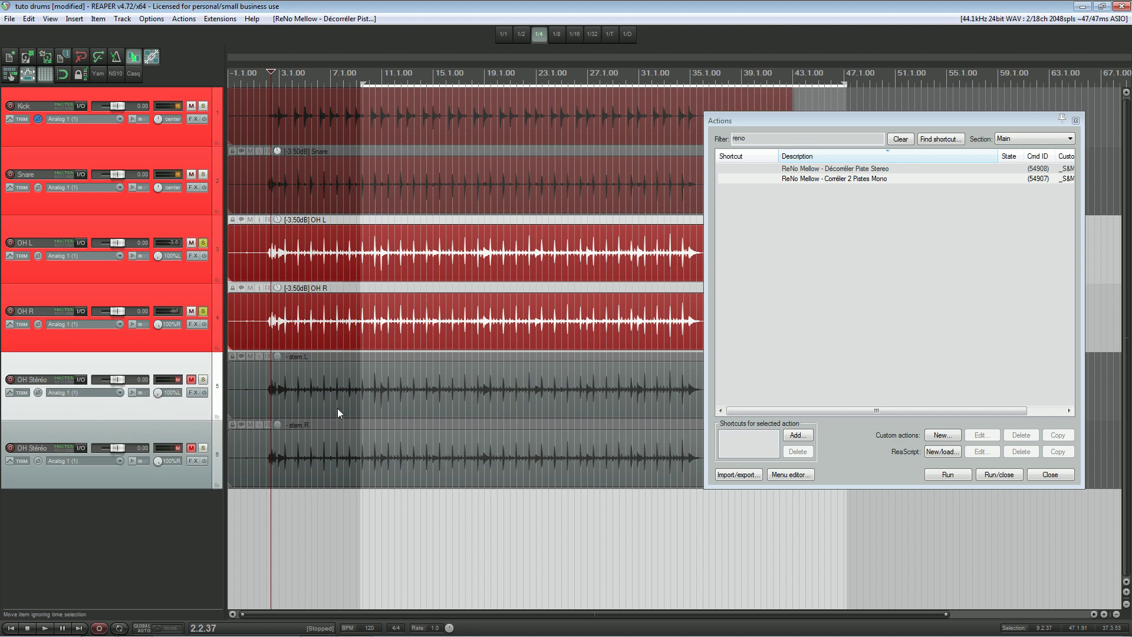
click(1075, 120)
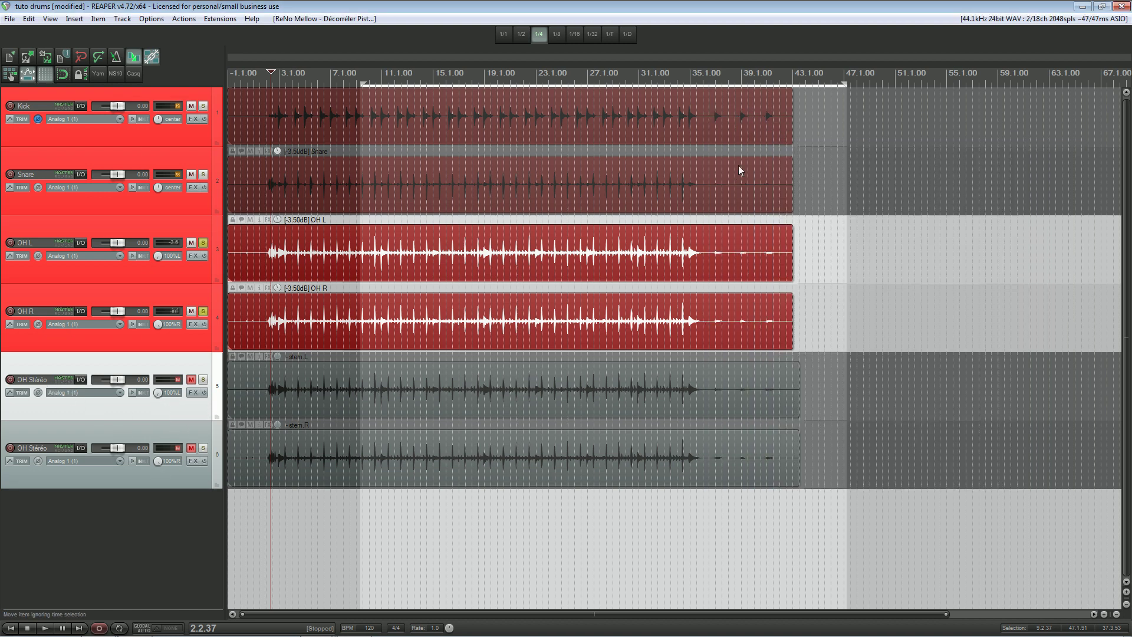